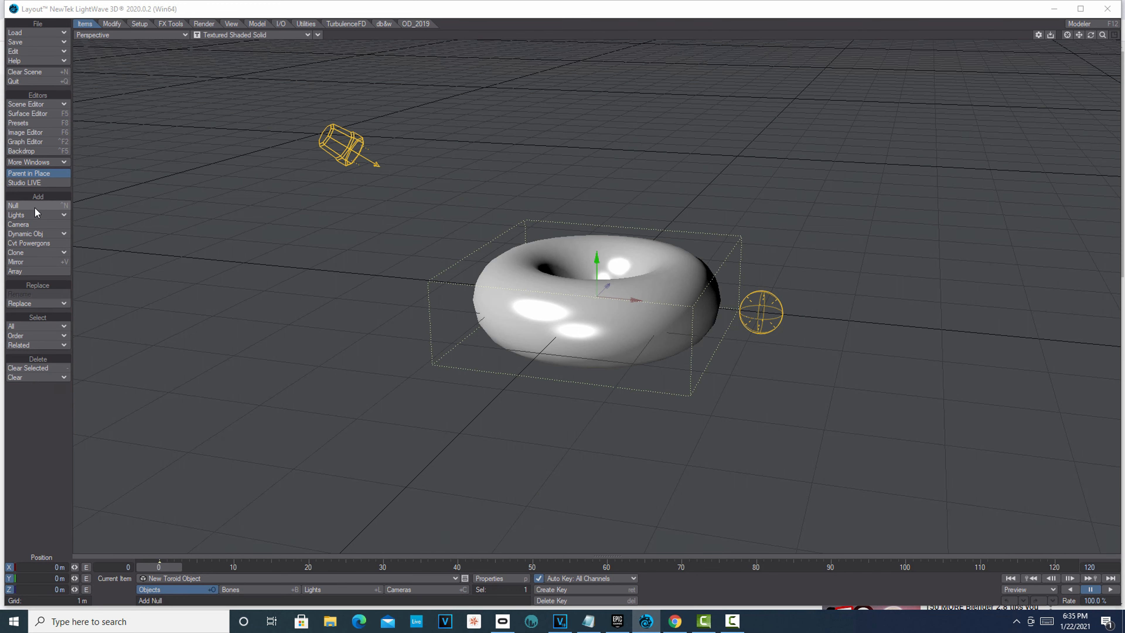
# Add a null named Null and set its object replacement to OpenVDB Evaluator
pyautogui.click(310, 61)
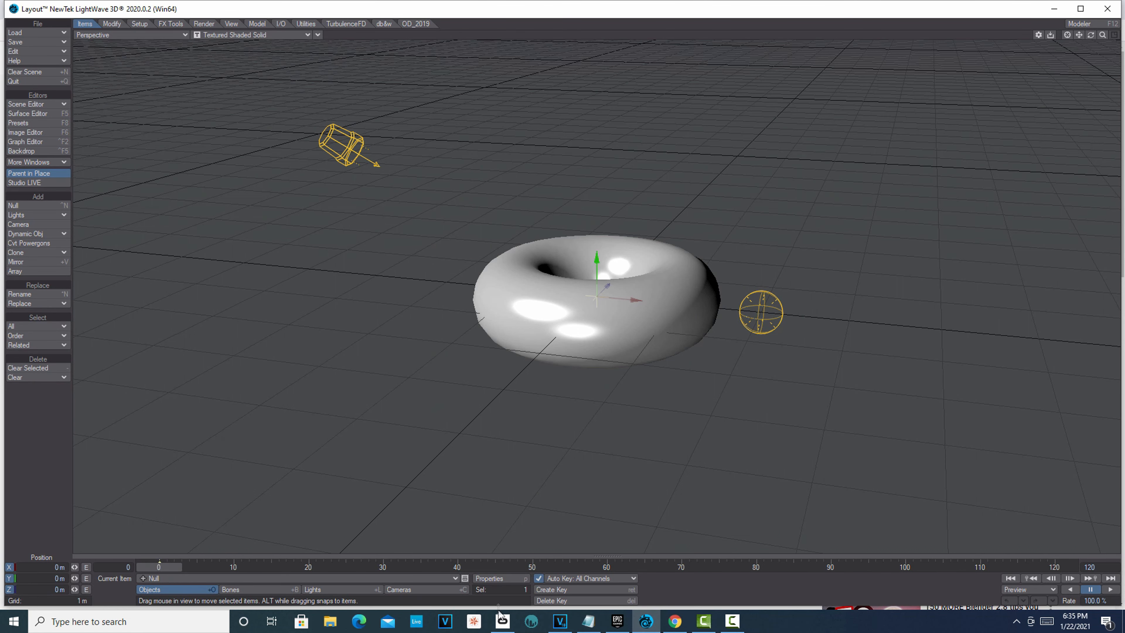
pyautogui.click(499, 579)
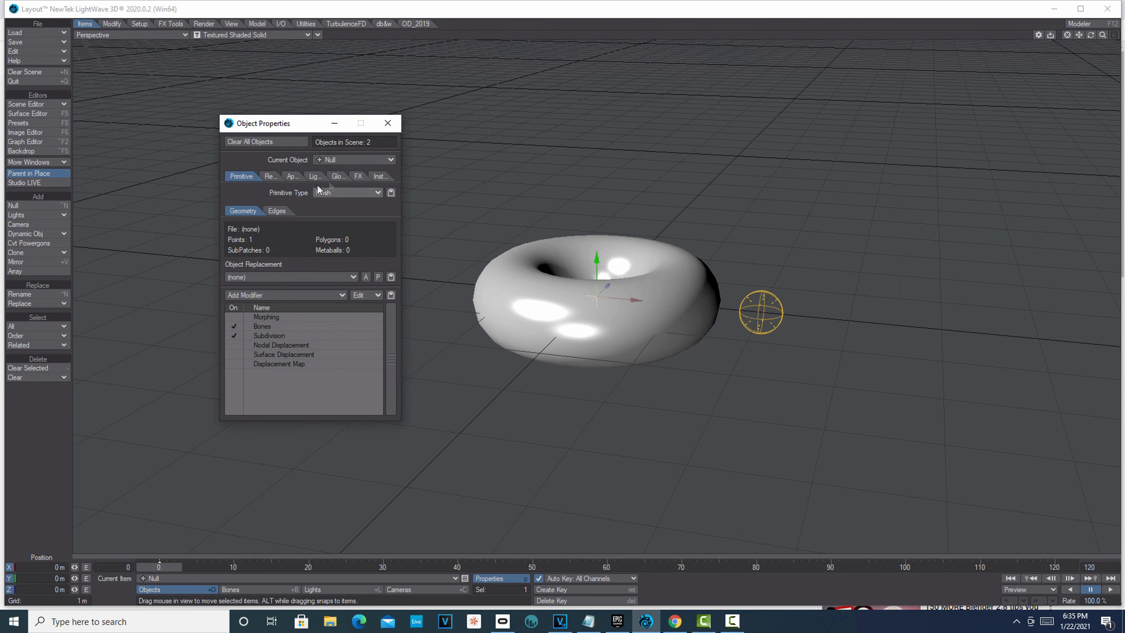
pyautogui.click(352, 275)
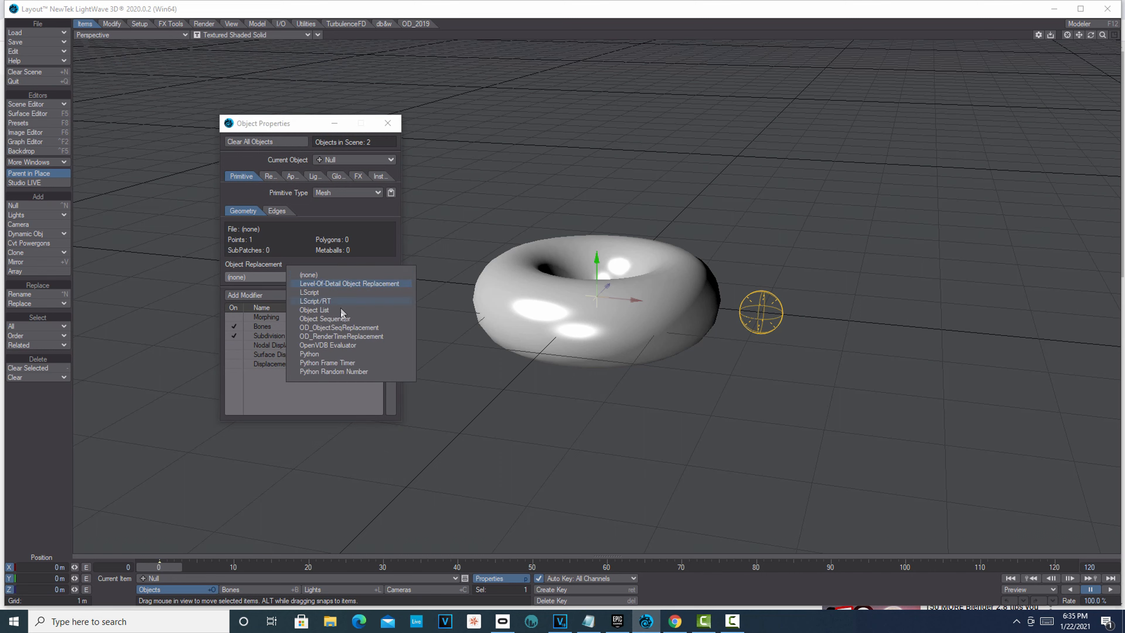
pyautogui.click(341, 345)
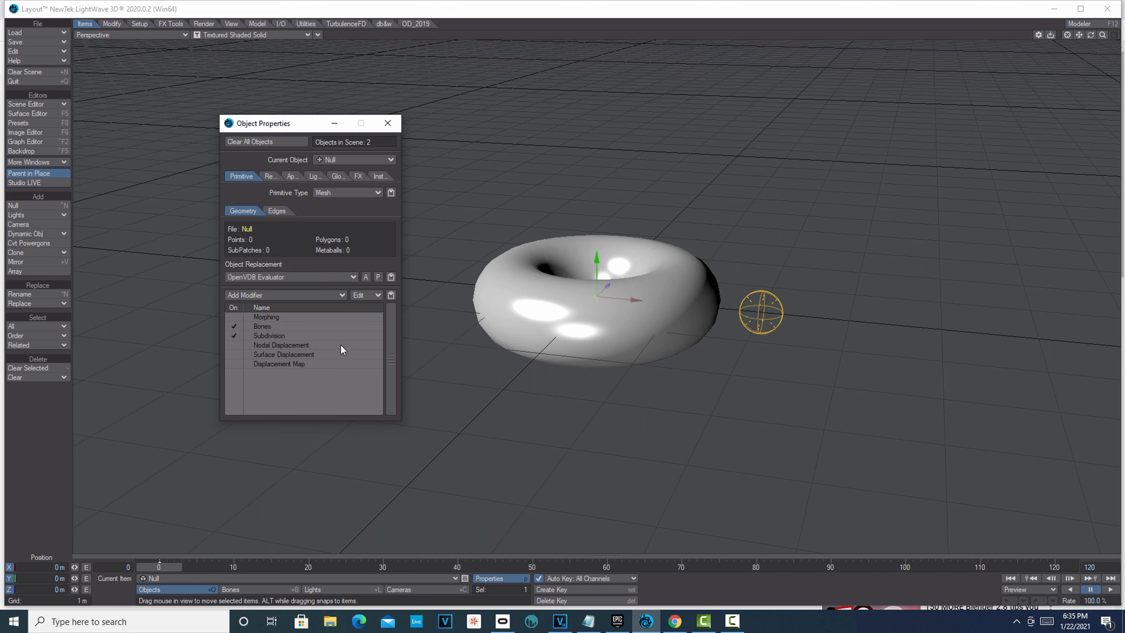
# Open the OpenVDB Evaluator's node editor and add CSG, Filter, From Particles, Mesh To Volume and Scatter nodes
pyautogui.click(377, 277)
pyautogui.moveTo(459, 10); pyautogui.dragTo(469, 89)
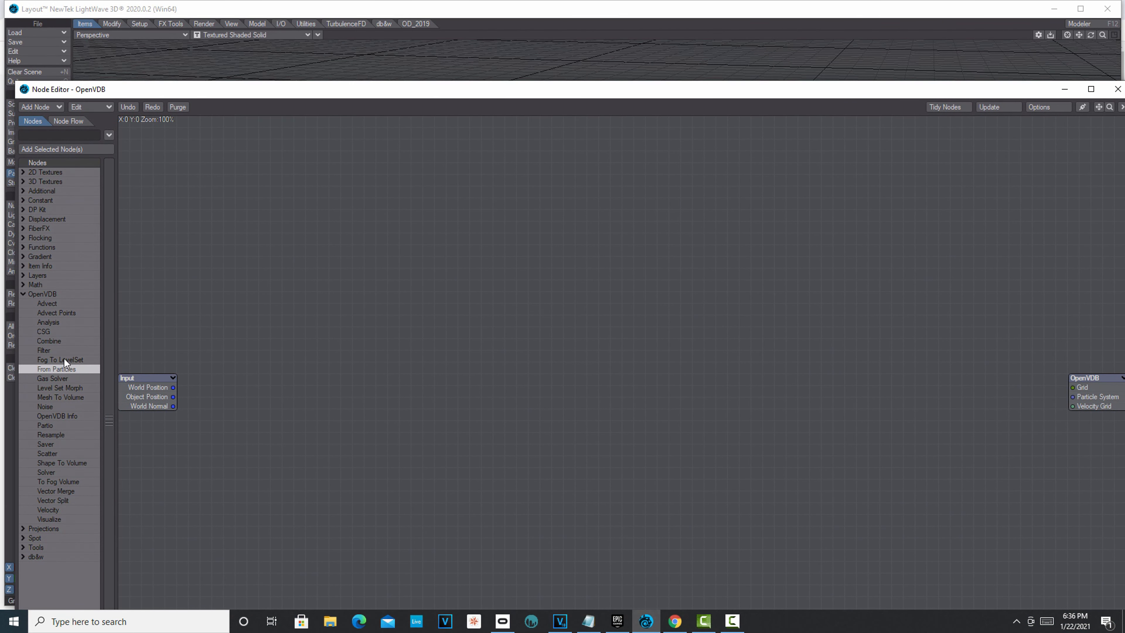
pyautogui.doubleClick(53, 331)
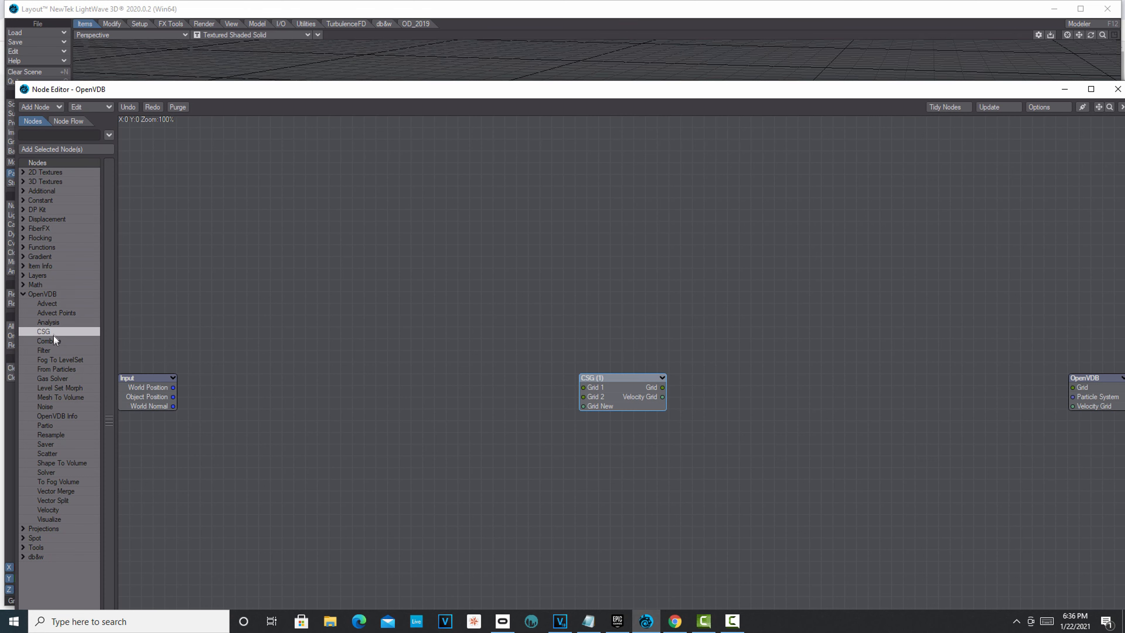
pyautogui.doubleClick(56, 349)
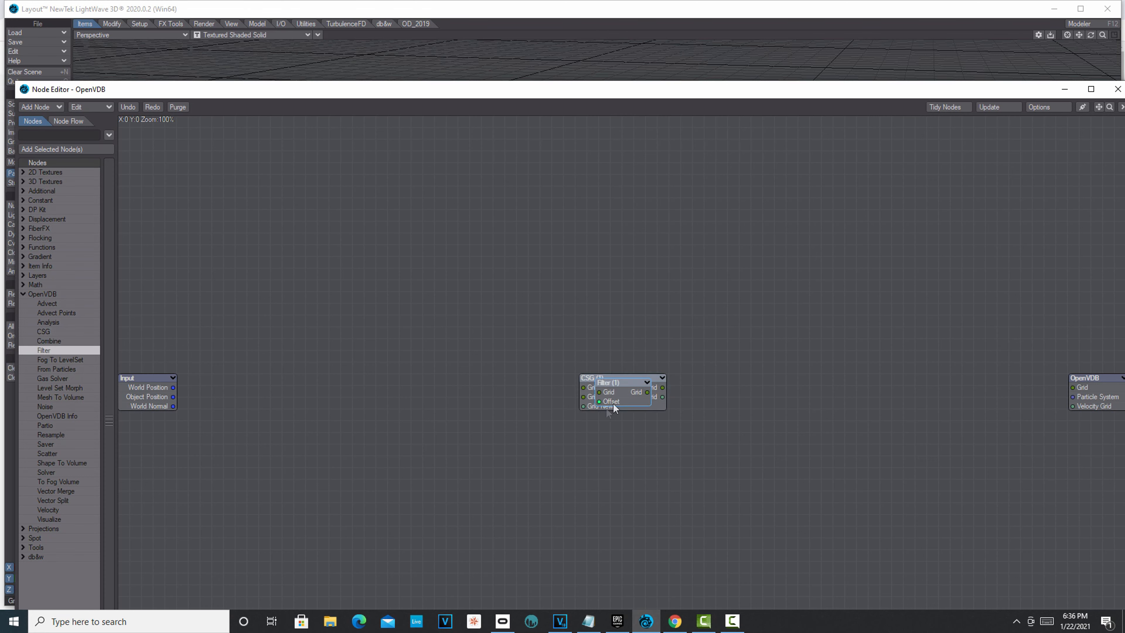
pyautogui.doubleClick(65, 368)
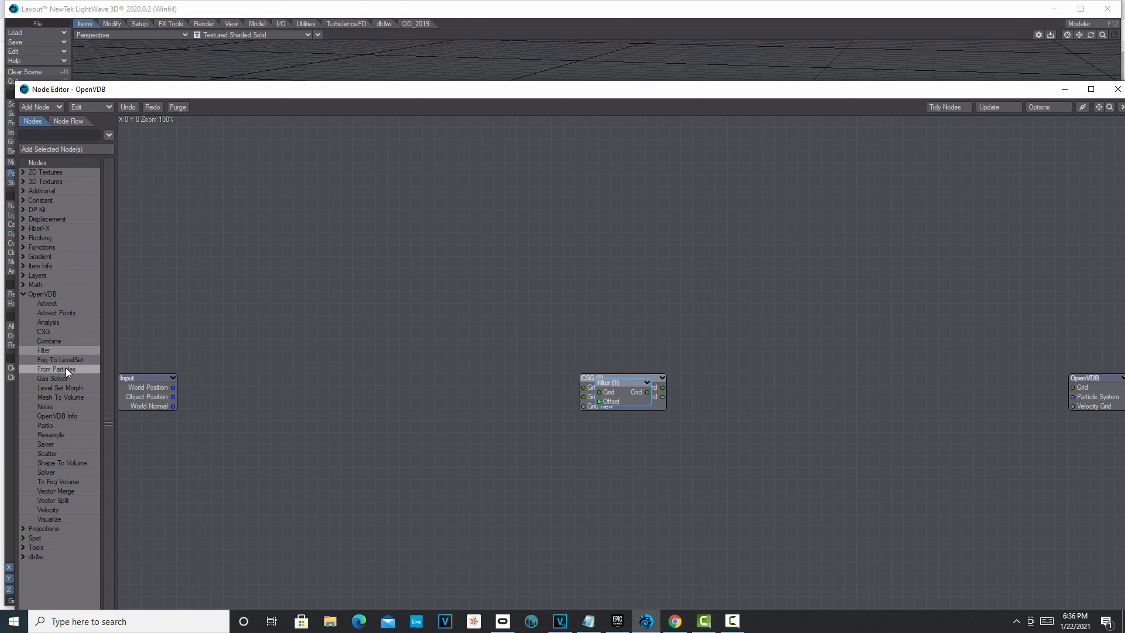
pyautogui.doubleClick(68, 398)
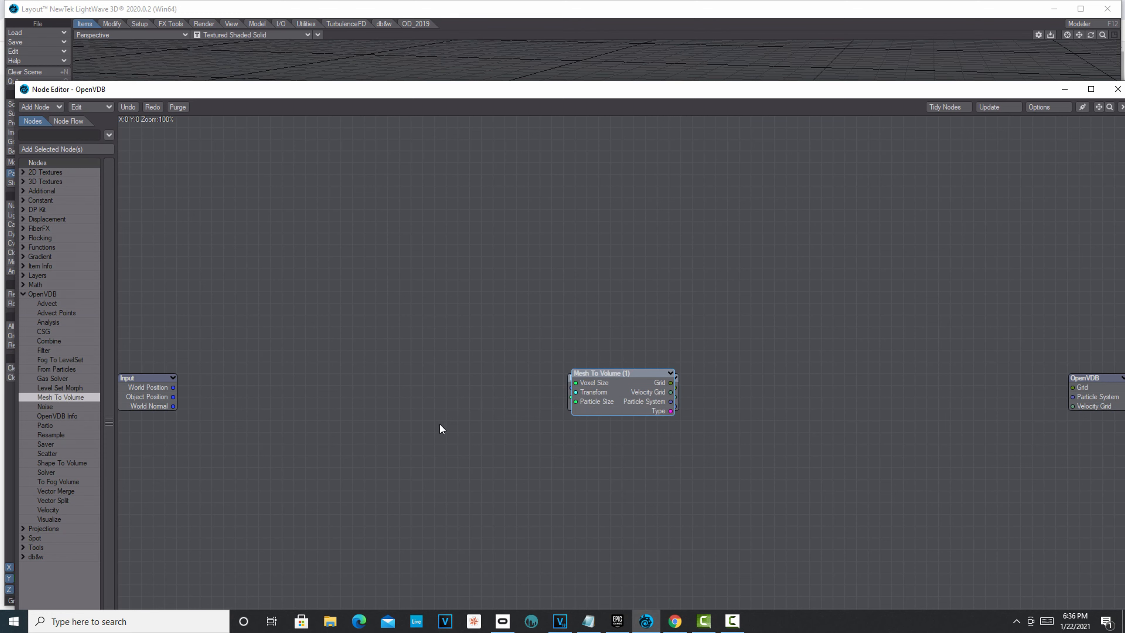
pyautogui.doubleClick(54, 454)
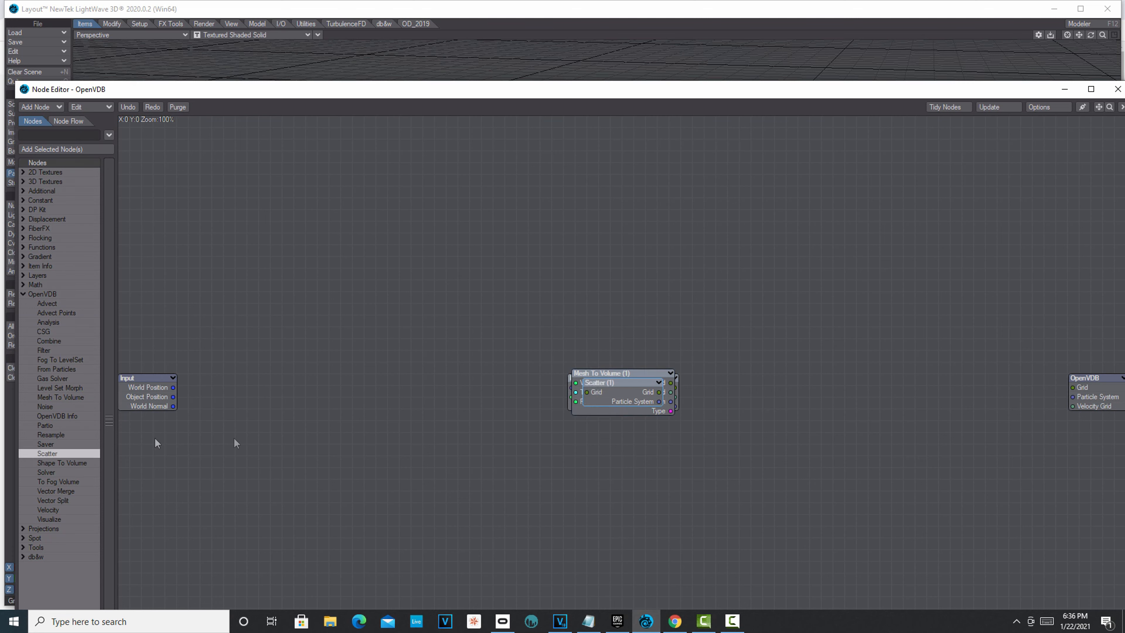
# Spread the stacked nodes apart, with Mesh To Volume above Filter, Scatter and From Particles in a row below, and CSG before the OpenVDB node
pyautogui.moveTo(621, 392); pyautogui.dragTo(525, 297)
pyautogui.moveTo(602, 399); pyautogui.dragTo(663, 461)
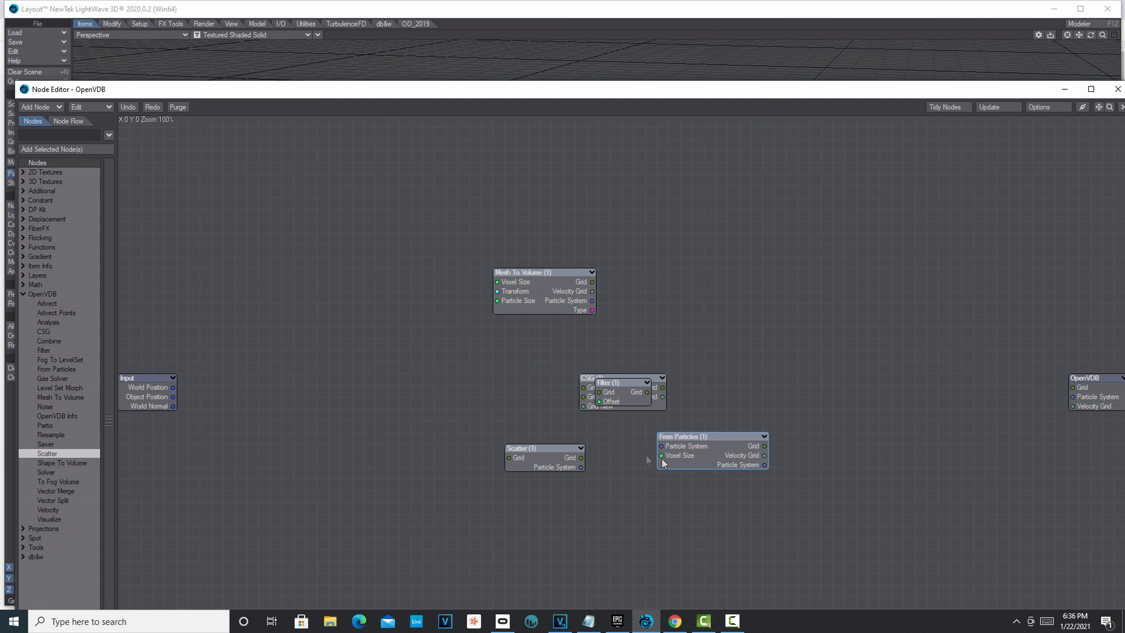
pyautogui.moveTo(620, 398); pyautogui.dragTo(426, 417)
pyautogui.moveTo(543, 292); pyautogui.dragTo(425, 339)
pyautogui.moveTo(611, 400); pyautogui.dragTo(732, 346)
pyautogui.moveTo(1093, 390); pyautogui.dragTo(895, 393)
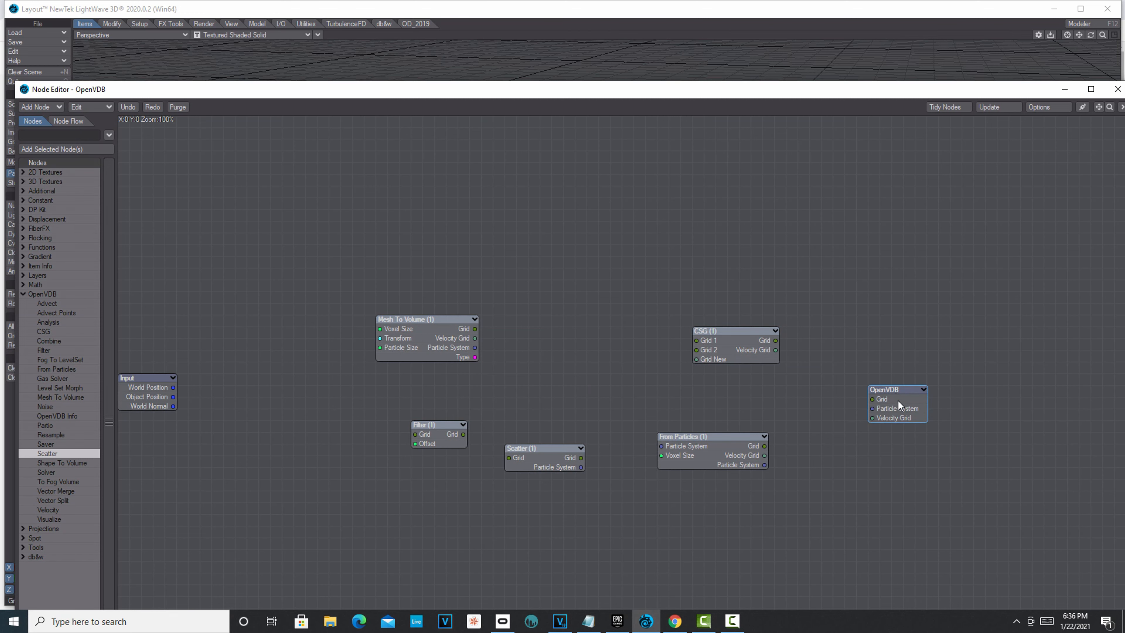
pyautogui.click(700, 450)
pyautogui.moveTo(540, 458); pyautogui.dragTo(564, 446)
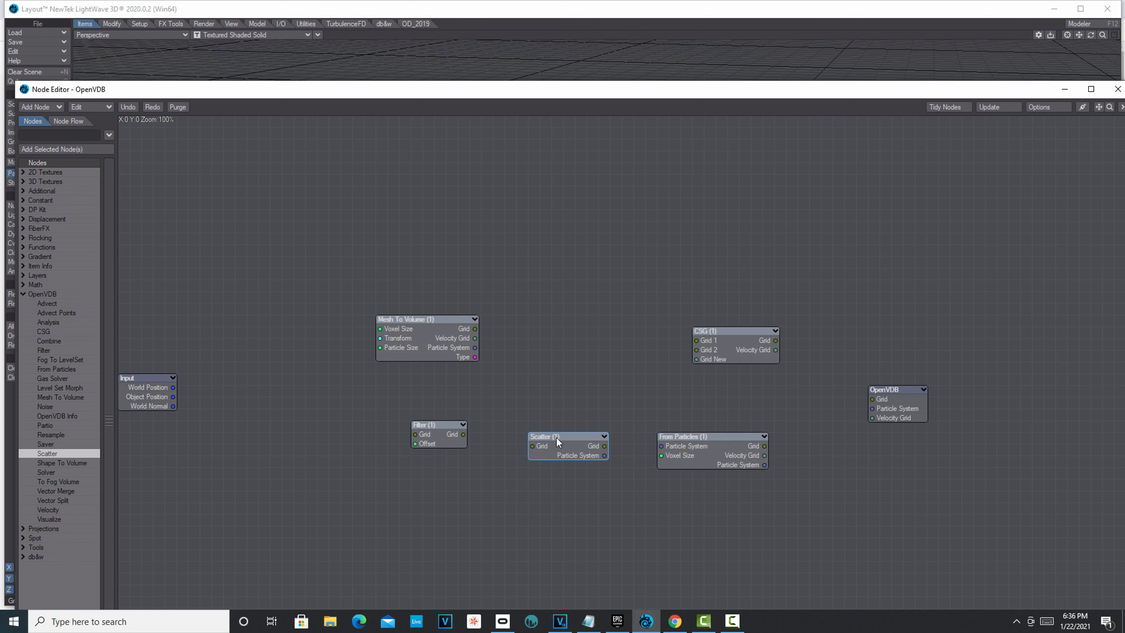
pyautogui.moveTo(450, 444); pyautogui.dragTo(460, 421)
pyautogui.moveTo(731, 350); pyautogui.dragTo(684, 364)
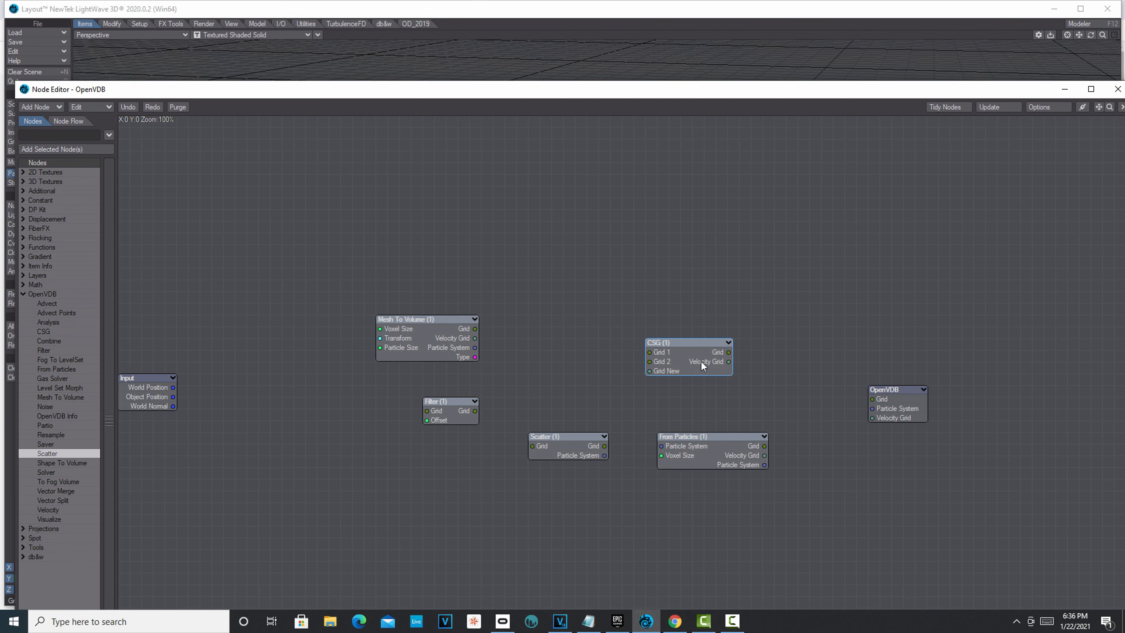
pyautogui.moveTo(898, 395); pyautogui.dragTo(873, 383)
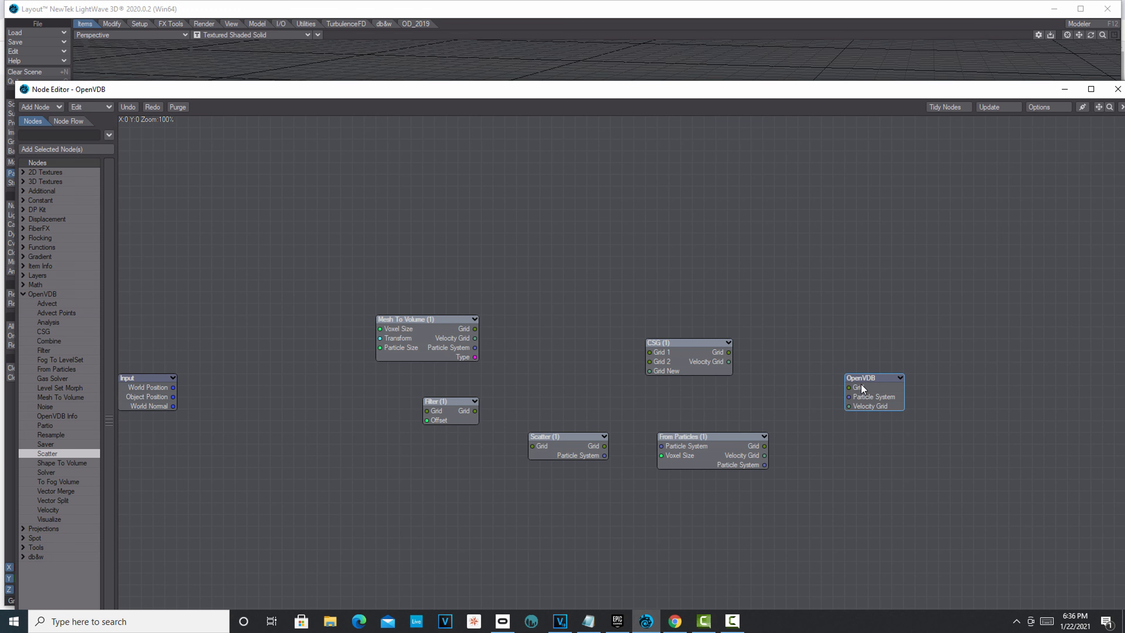
# Configure Mesh To Volume with New Toroid Object as target mesh, type Level Set and World space, and shift the node away from Filter
pyautogui.doubleClick(434, 327)
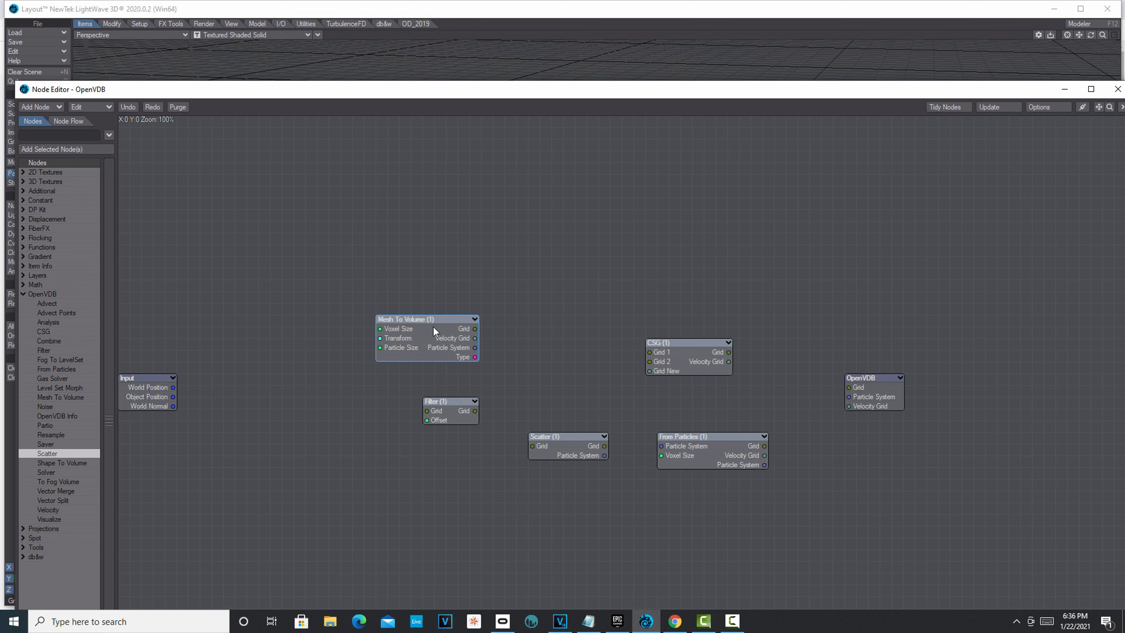
pyautogui.click(386, 289)
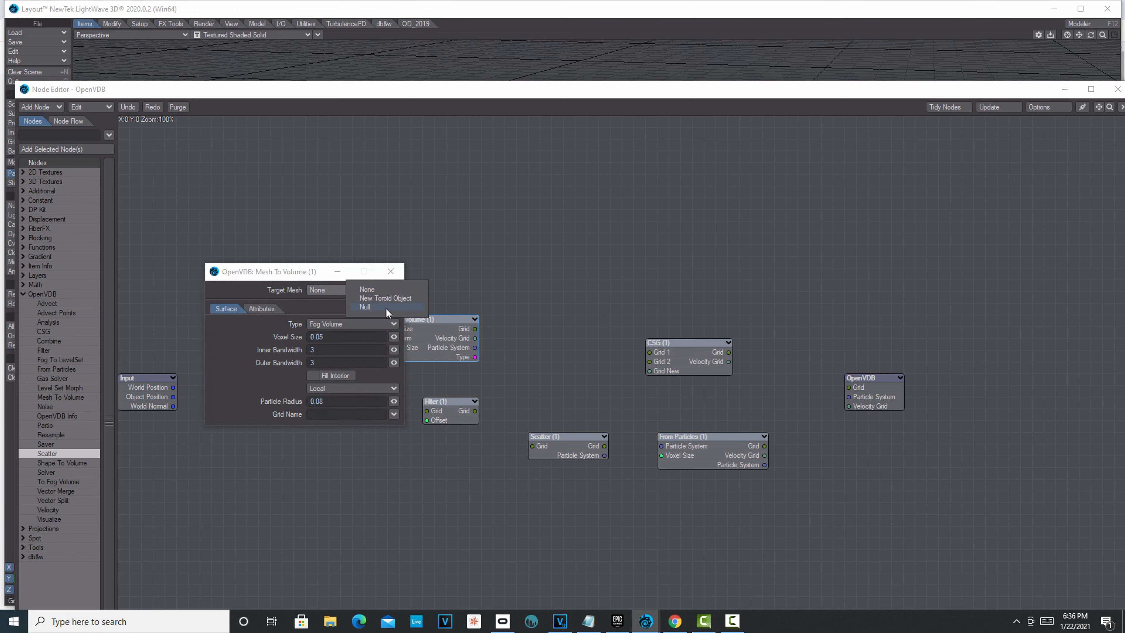
pyautogui.click(389, 299)
pyautogui.click(392, 324)
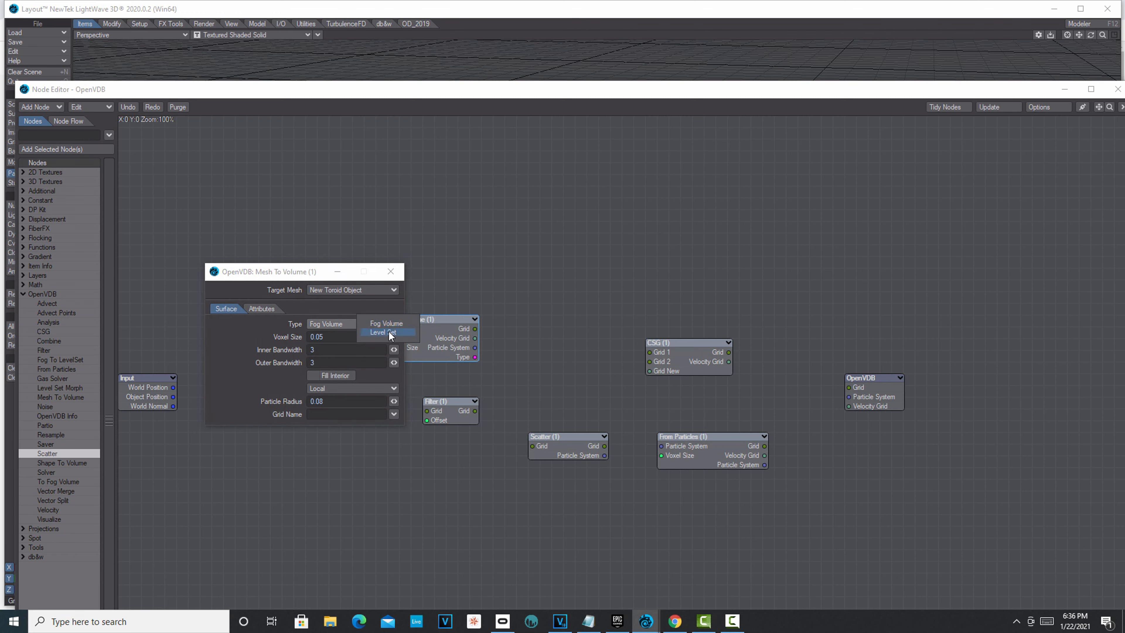
pyautogui.click(389, 332)
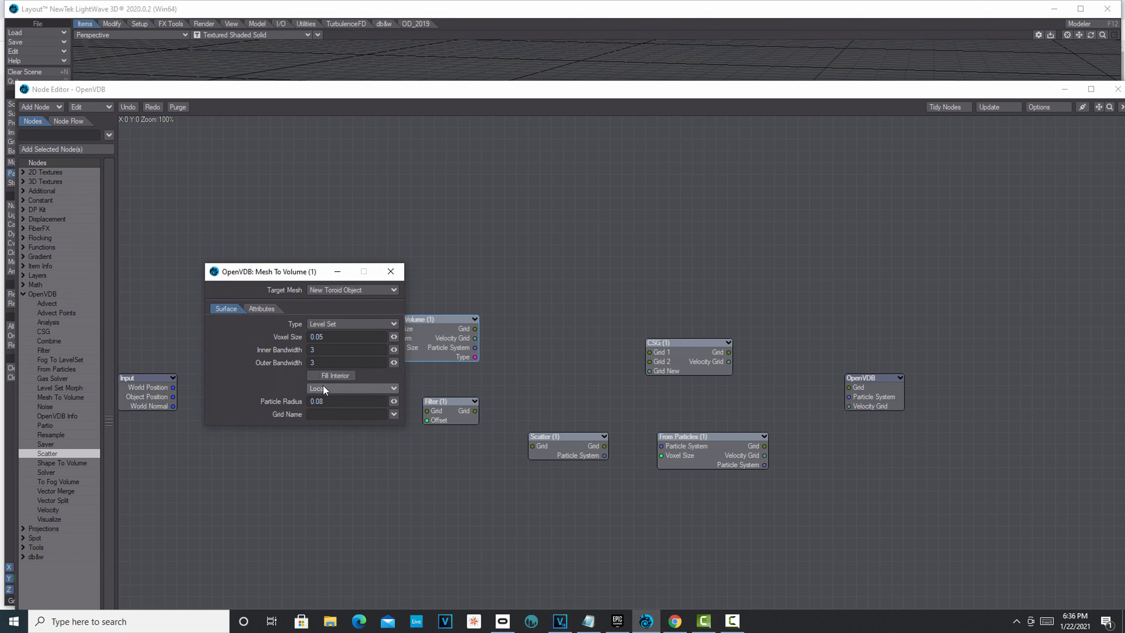
pyautogui.click(365, 389)
pyautogui.click(373, 398)
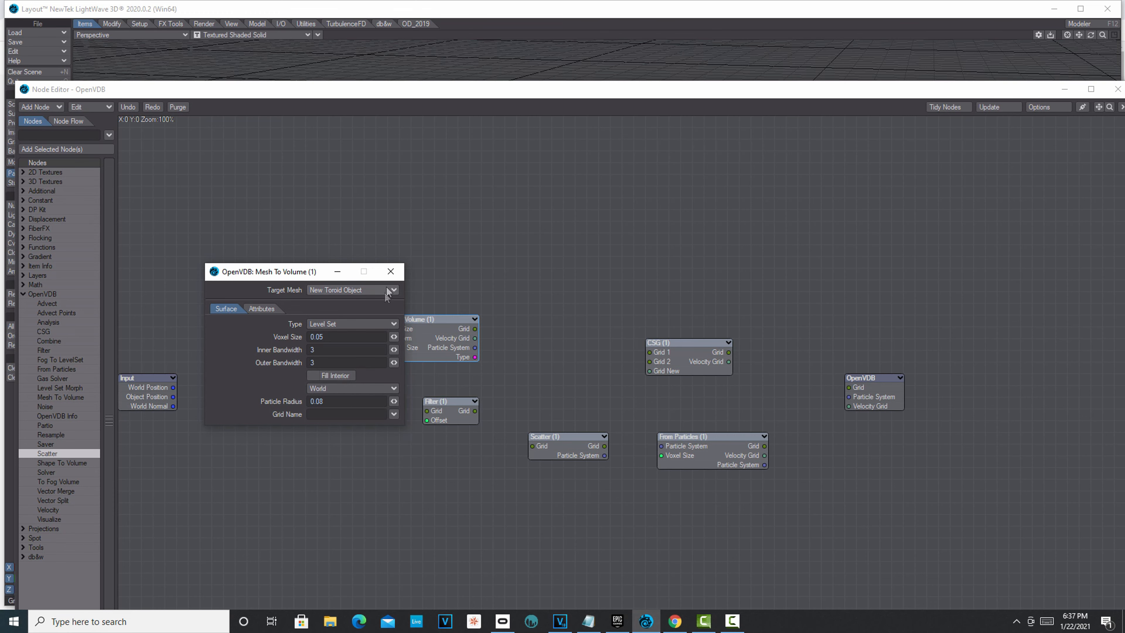
pyautogui.click(390, 271)
pyautogui.moveTo(429, 337); pyautogui.dragTo(406, 313)
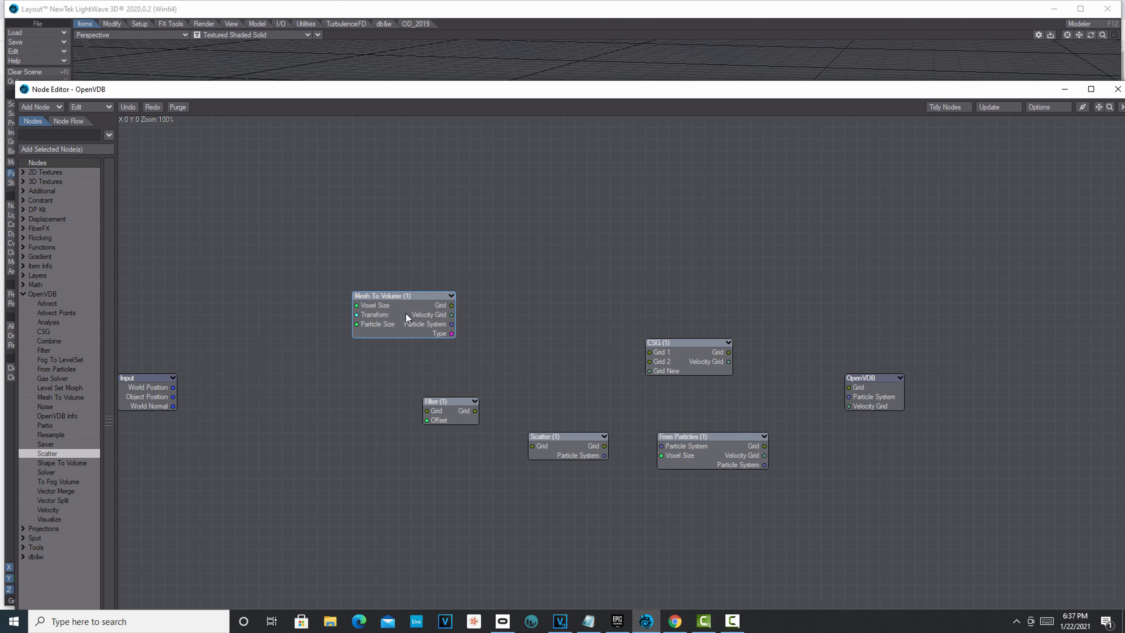
# Set the Filter node's type to Erode with a voxel offset of 2
pyautogui.doubleClick(449, 406)
pyautogui.click(392, 288)
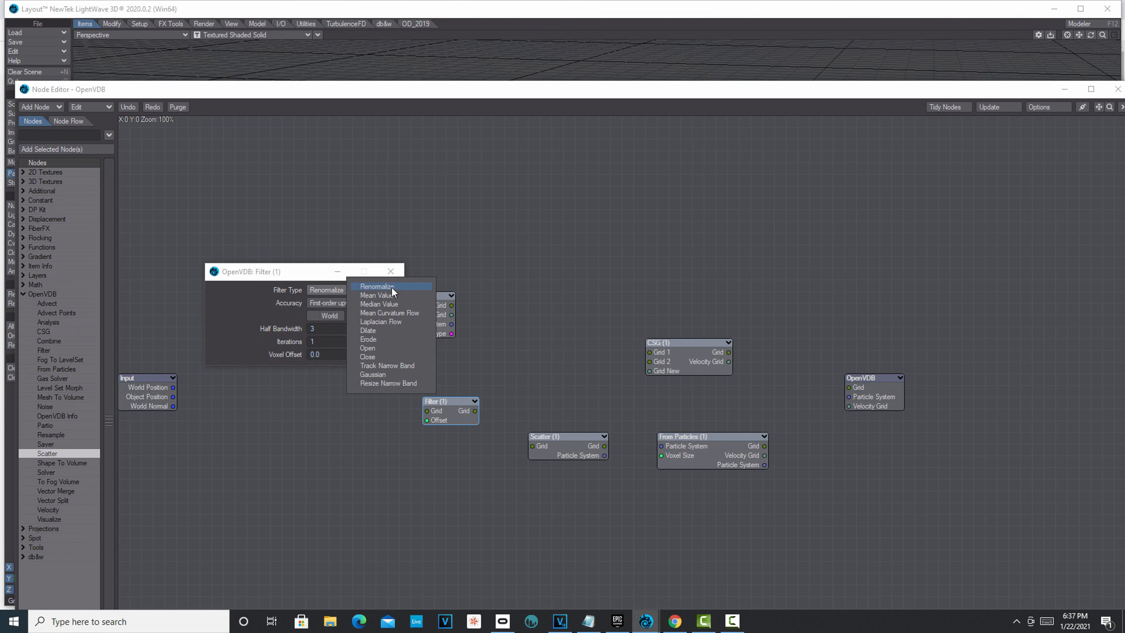
pyautogui.click(382, 343)
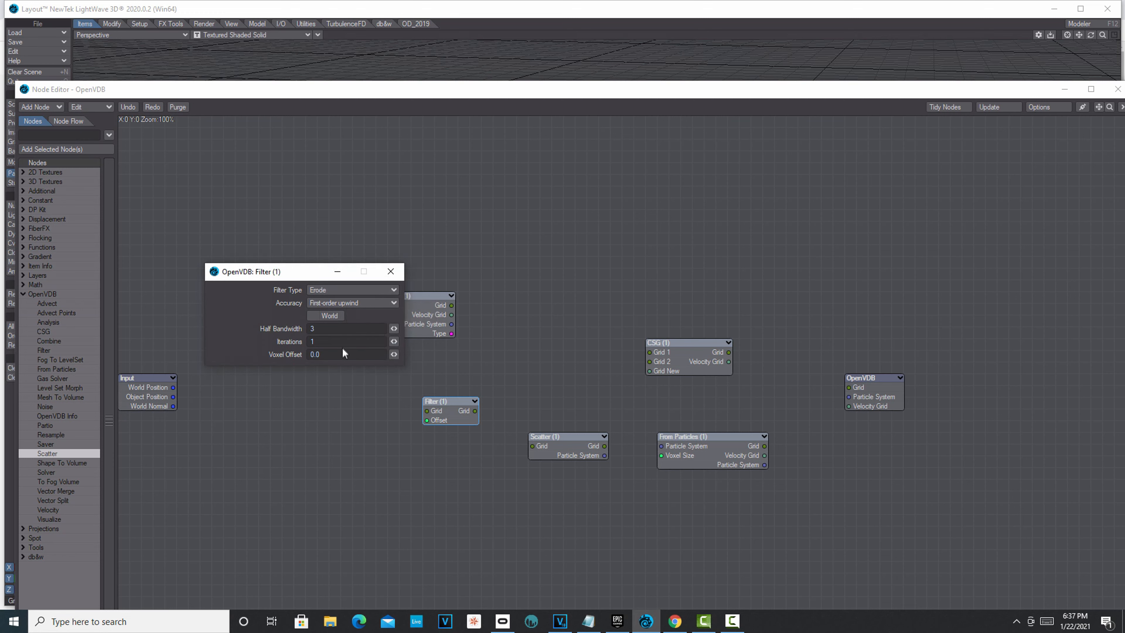
pyautogui.moveTo(323, 354); pyautogui.dragTo(158, 356)
pyautogui.write('2')
pyautogui.click(310, 444)
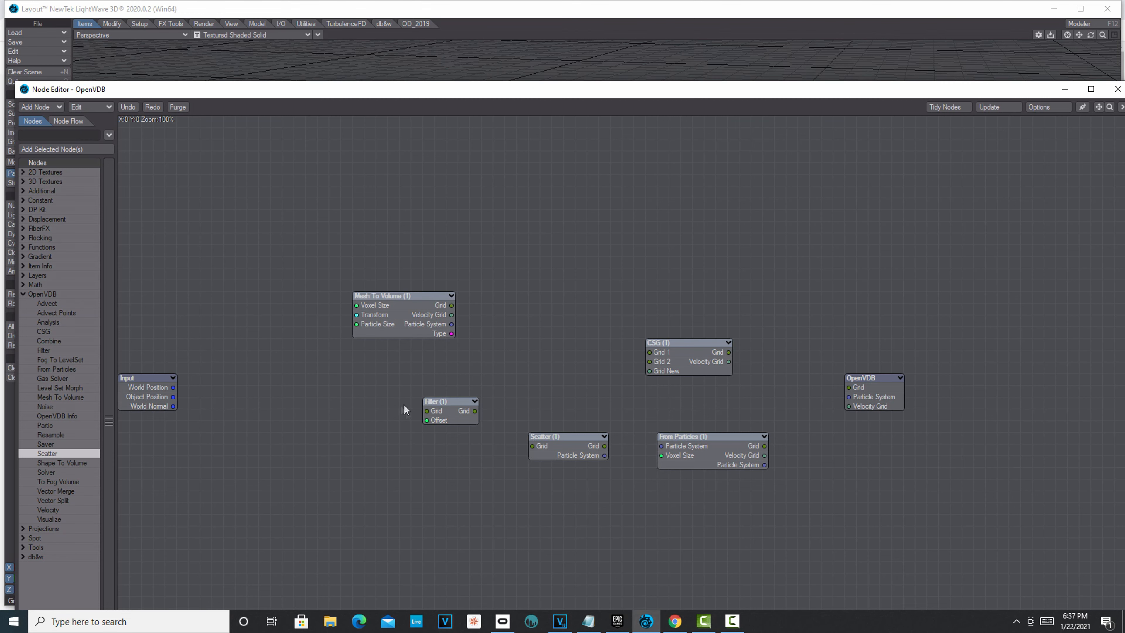
pyautogui.doubleClick(445, 411)
pyautogui.click(389, 272)
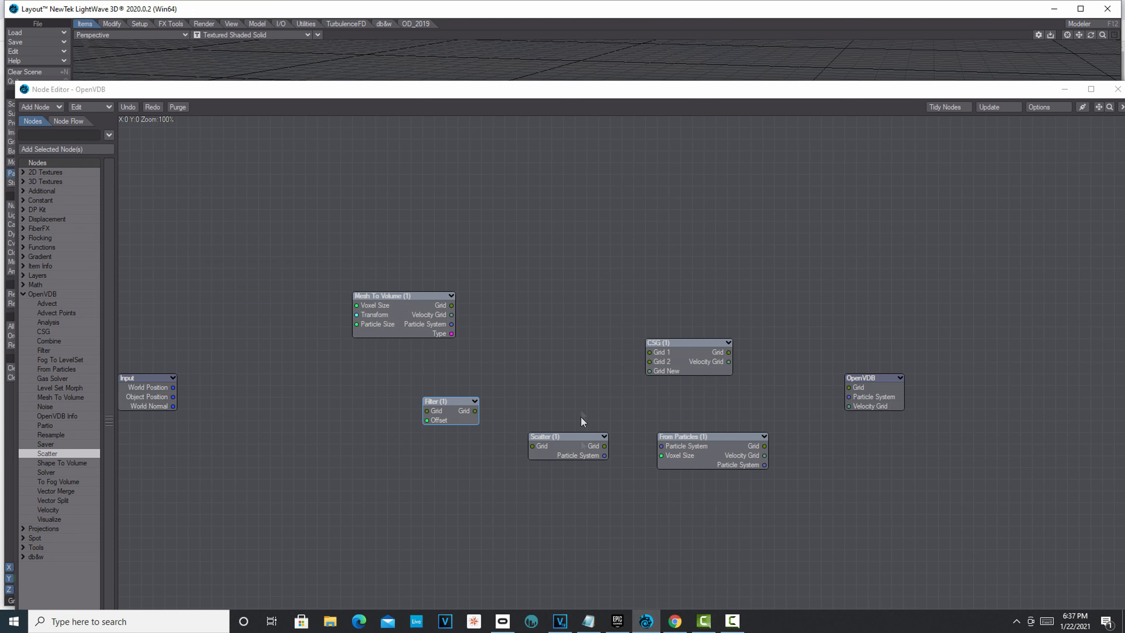
# Configure the Scatter node with 20 points, Animate and Fill Interior enabled, and Null as the scatter target
pyautogui.doubleClick(566, 442)
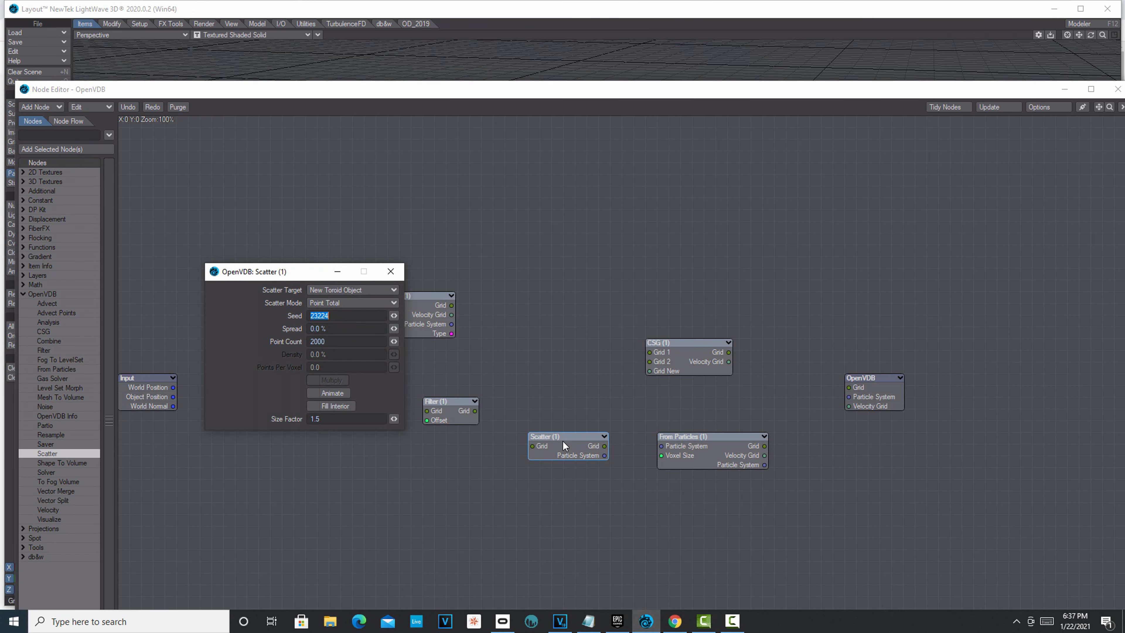
pyautogui.moveTo(340, 344); pyautogui.dragTo(250, 344)
pyautogui.write('20')
pyautogui.press('Tab')
pyautogui.click(312, 406)
pyautogui.click(387, 288)
pyautogui.click(380, 296)
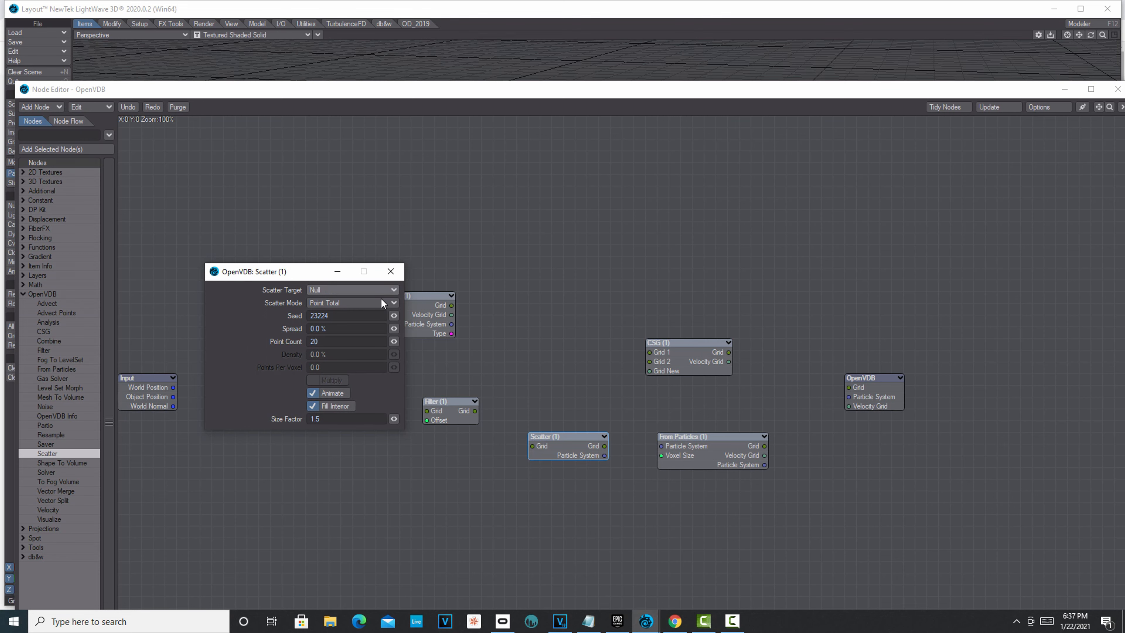
pyautogui.click(390, 271)
# Set the CSG node's type to Subtraction and check the From Particles node's settings
pyautogui.doubleClick(681, 352)
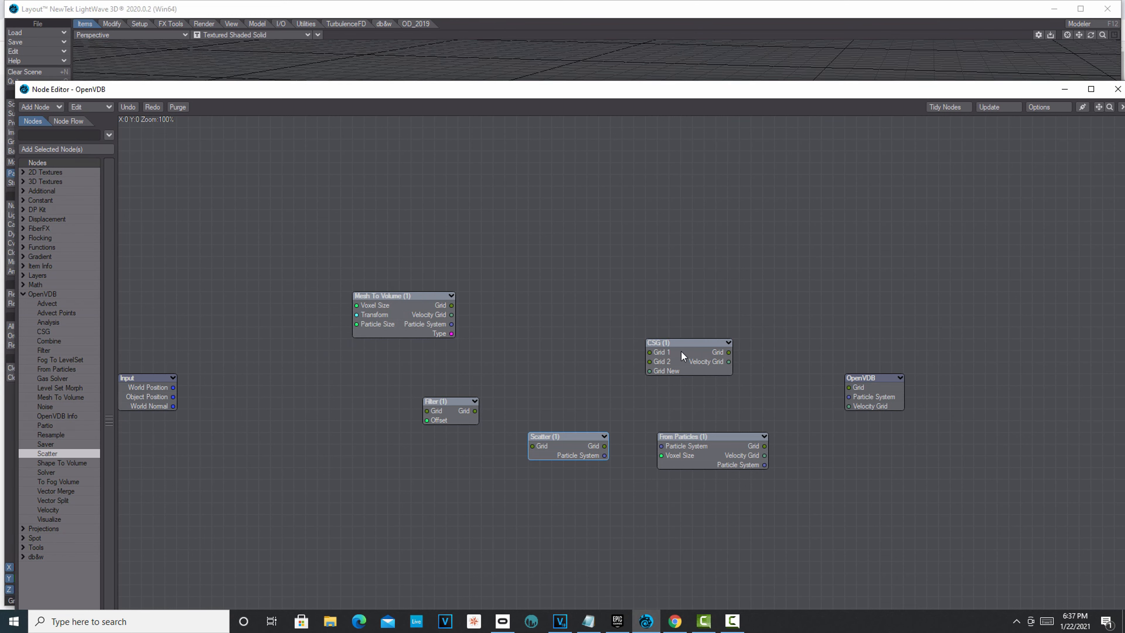
pyautogui.click(392, 291)
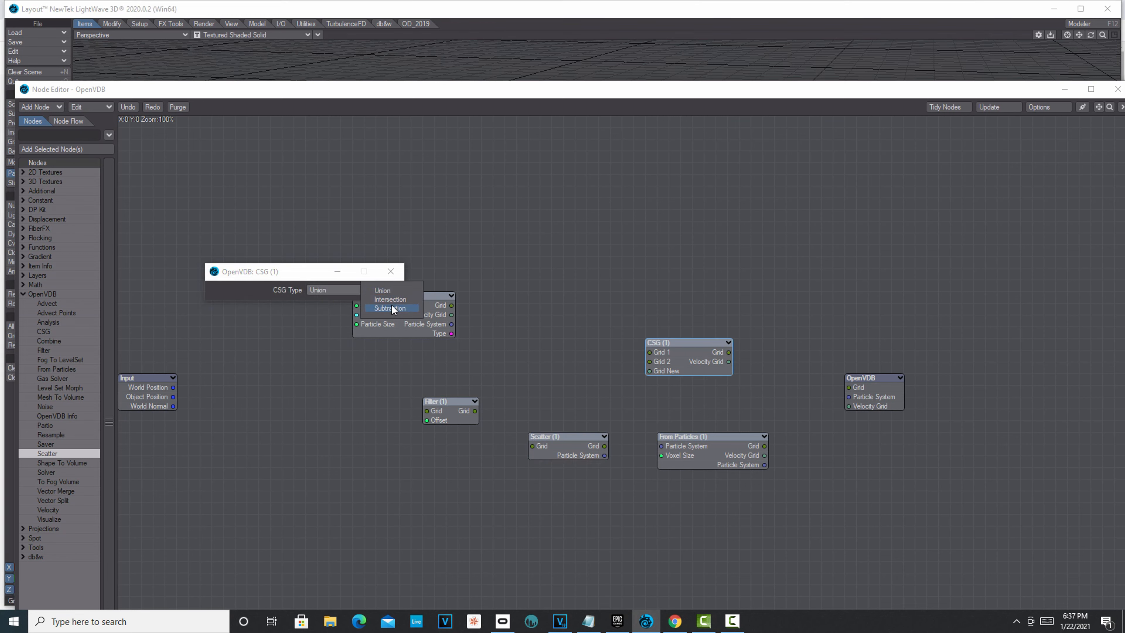
pyautogui.click(392, 309)
pyautogui.click(390, 271)
pyautogui.doubleClick(708, 452)
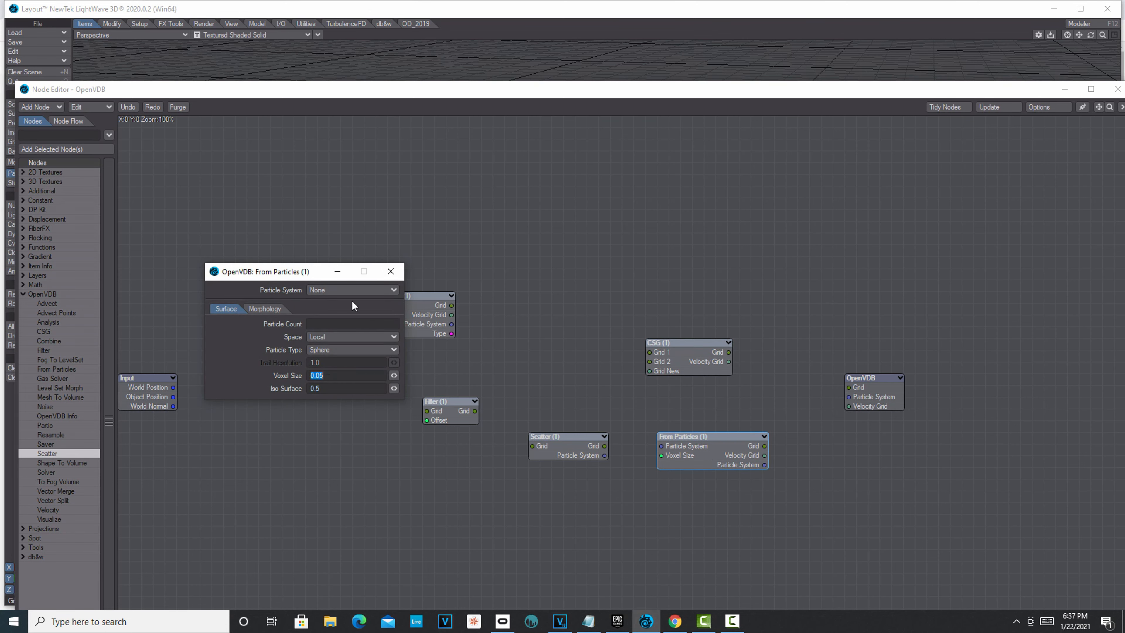
pyautogui.click(391, 271)
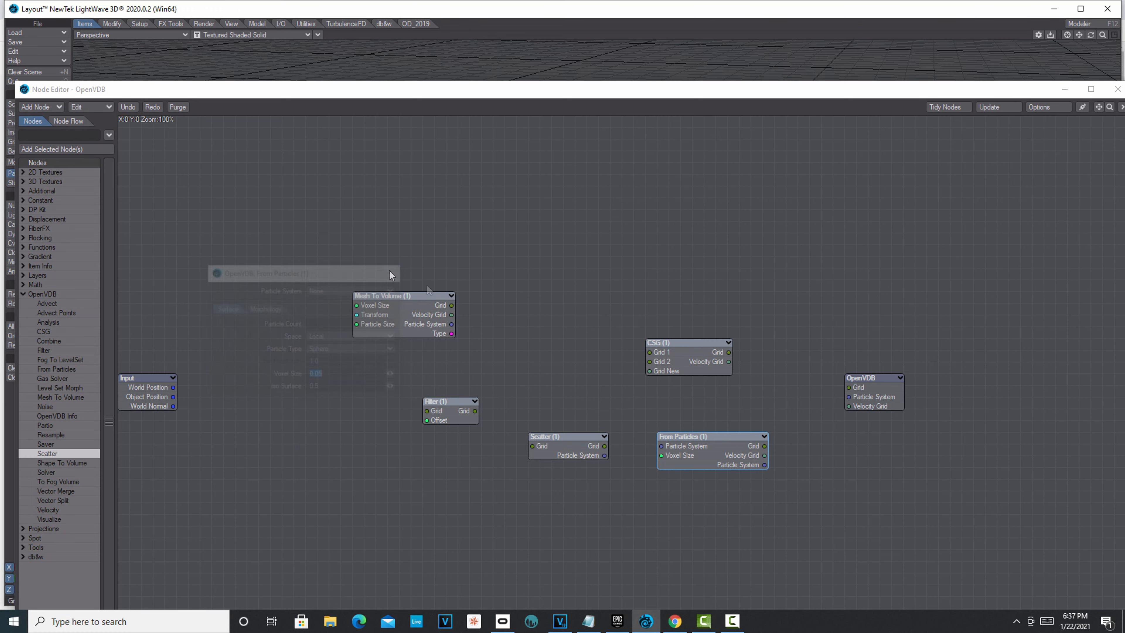
# Connect Mesh To Volume's Grid to CSG's Grid 1 and through Filter to Scatter, and Scatter's Particle System to From Particles
pyautogui.moveTo(885, 385); pyautogui.dragTo(864, 370)
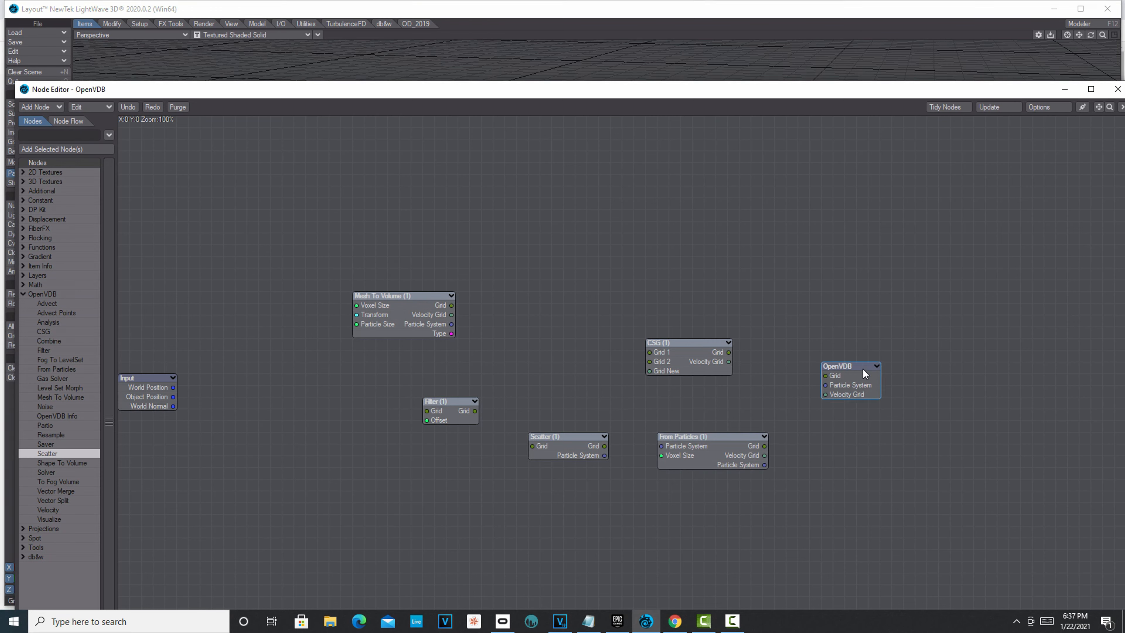
pyautogui.moveTo(462, 412); pyautogui.dragTo(452, 400)
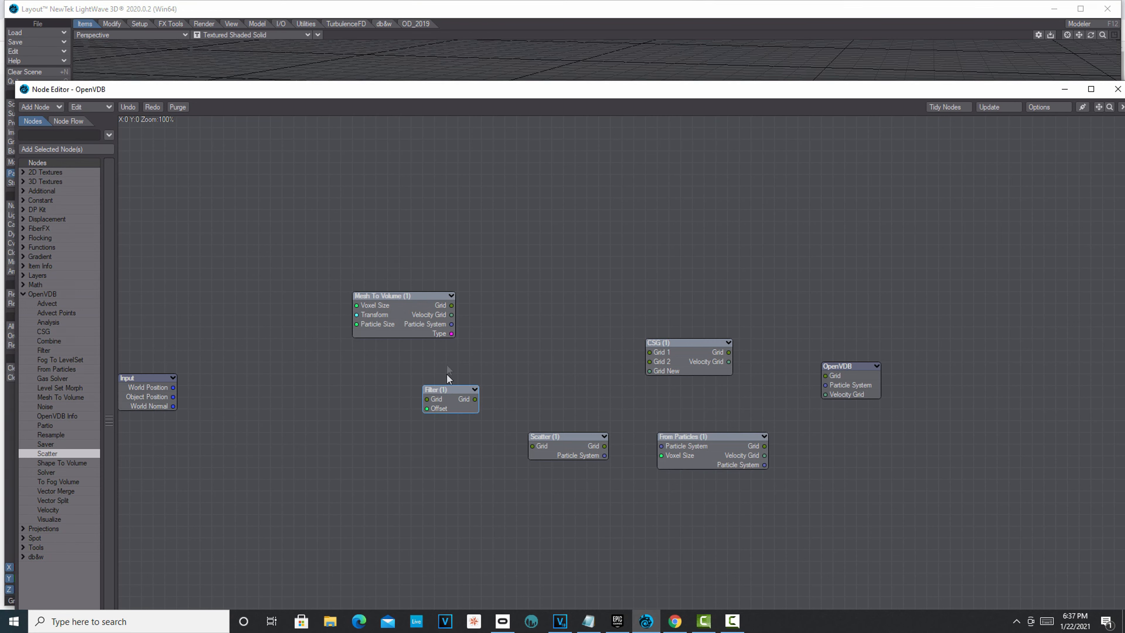
pyautogui.moveTo(451, 306); pyautogui.dragTo(649, 352)
pyautogui.moveTo(452, 305); pyautogui.dragTo(533, 446)
pyautogui.moveTo(604, 455); pyautogui.dragTo(673, 443)
# Connect From Particles' Grid to CSG's Grid 2 and CSG's Grid to the OpenVDB Grid, and close the node editor
pyautogui.moveTo(763, 447); pyautogui.dragTo(647, 360)
pyautogui.moveTo(729, 352); pyautogui.dragTo(825, 375)
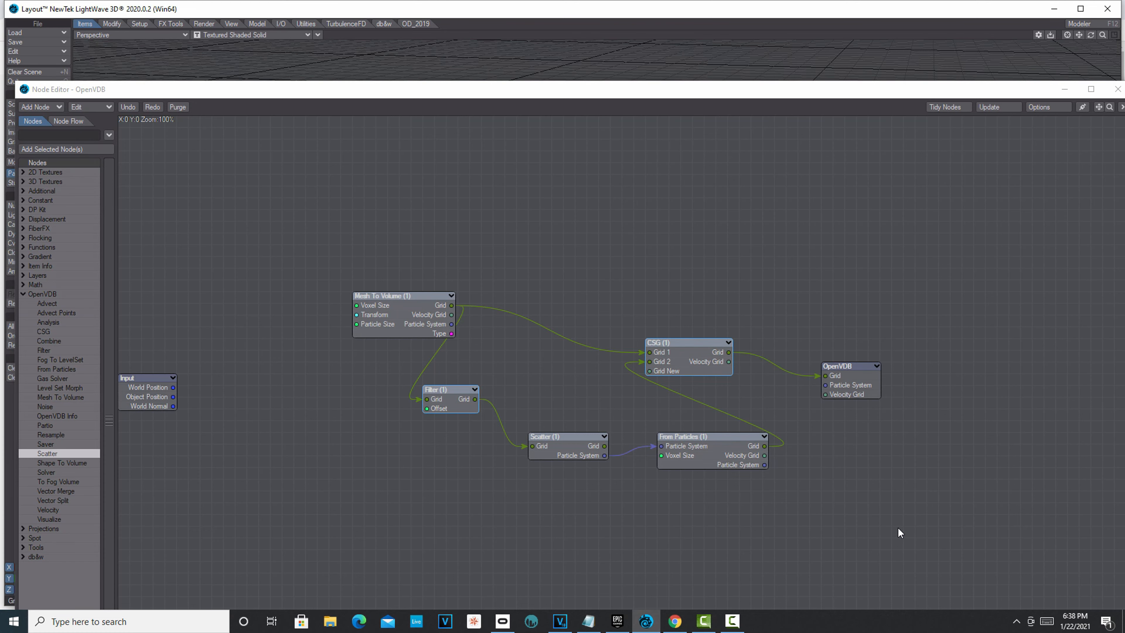
pyautogui.click(1115, 90)
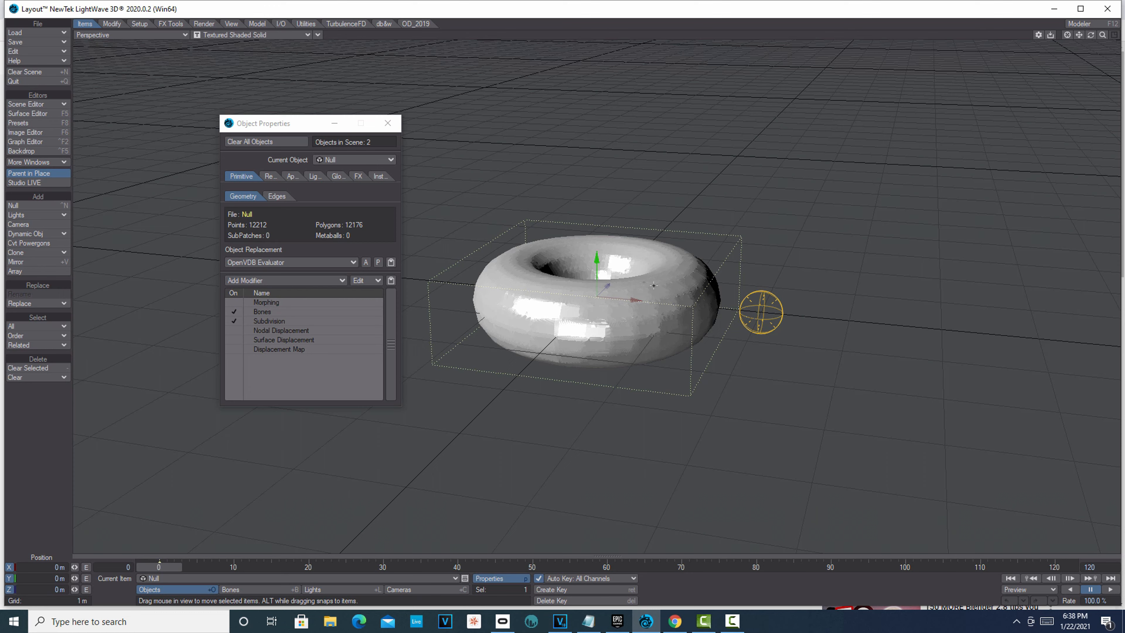
# Hide the New Toroid Object from the viewport and deactivate it in the Scene Editor
pyautogui.click(388, 124)
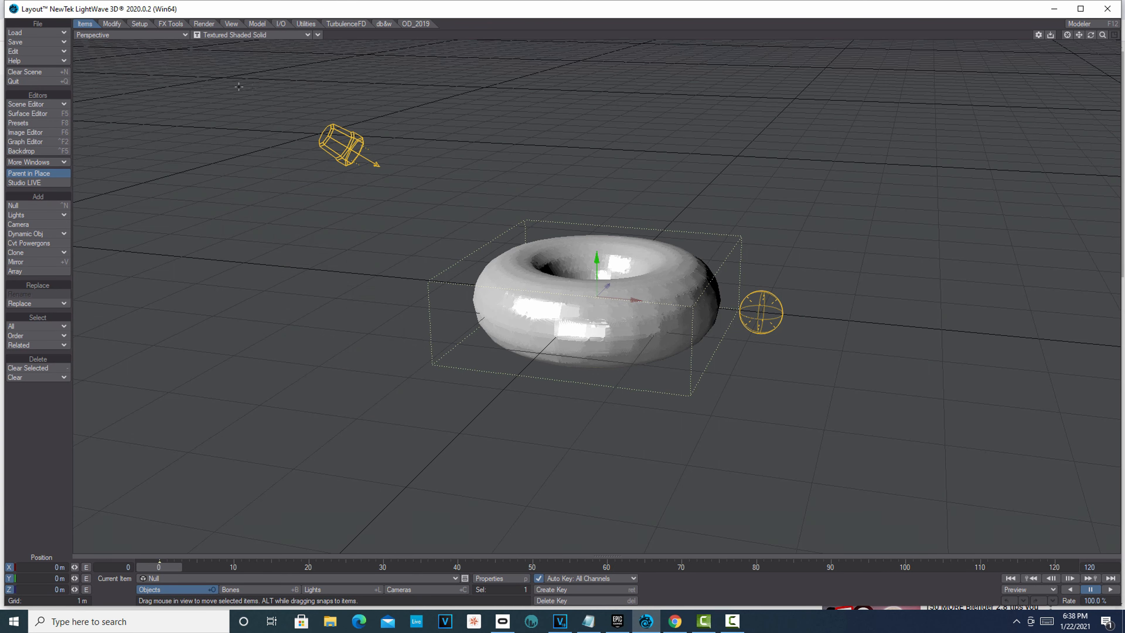
pyautogui.click(36, 105)
pyautogui.click(35, 106)
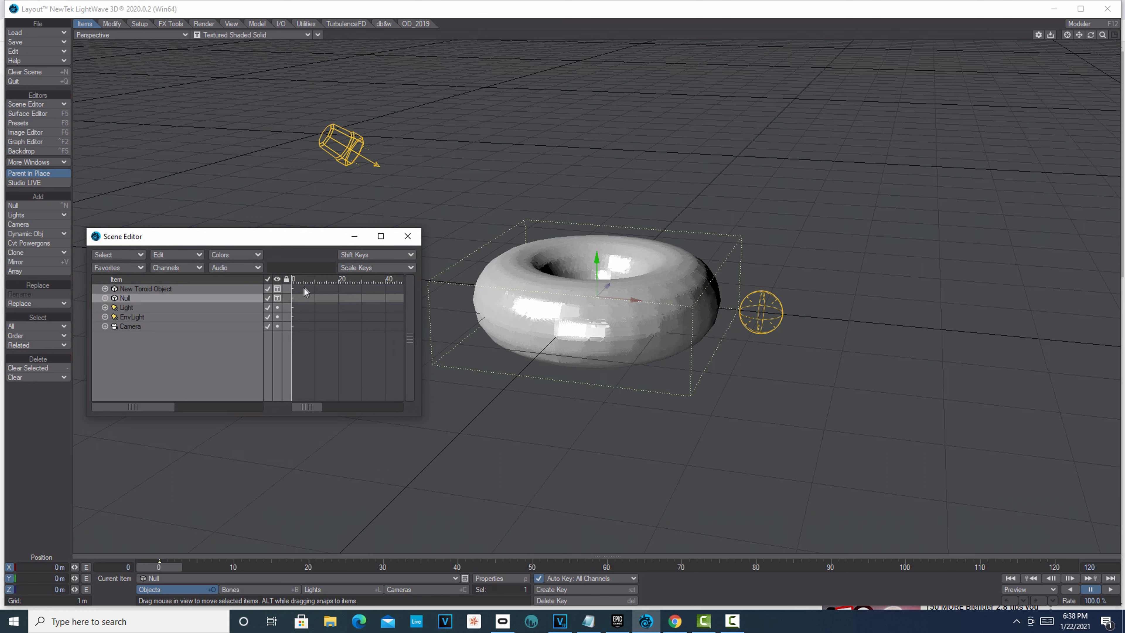
pyautogui.click(277, 293)
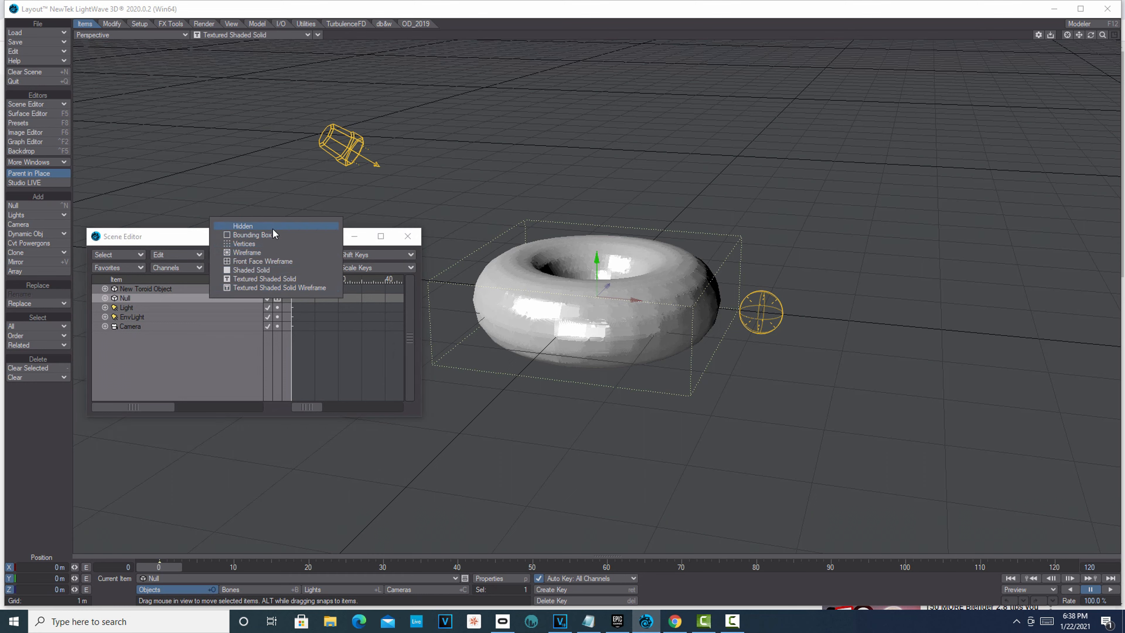
pyautogui.click(273, 227)
pyautogui.click(268, 289)
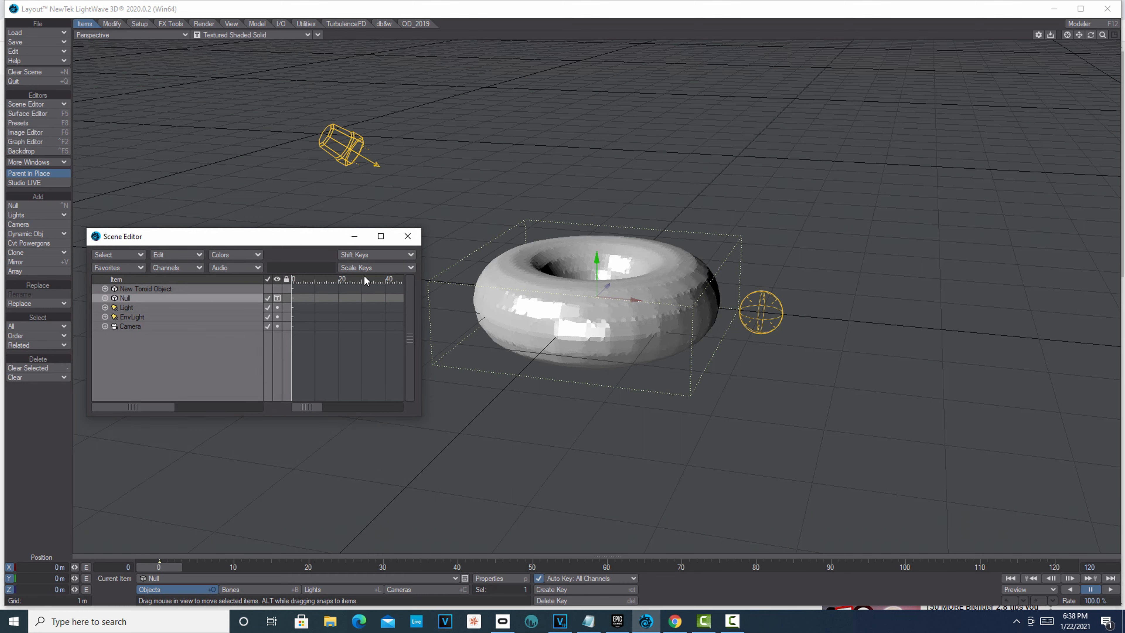
pyautogui.click(408, 237)
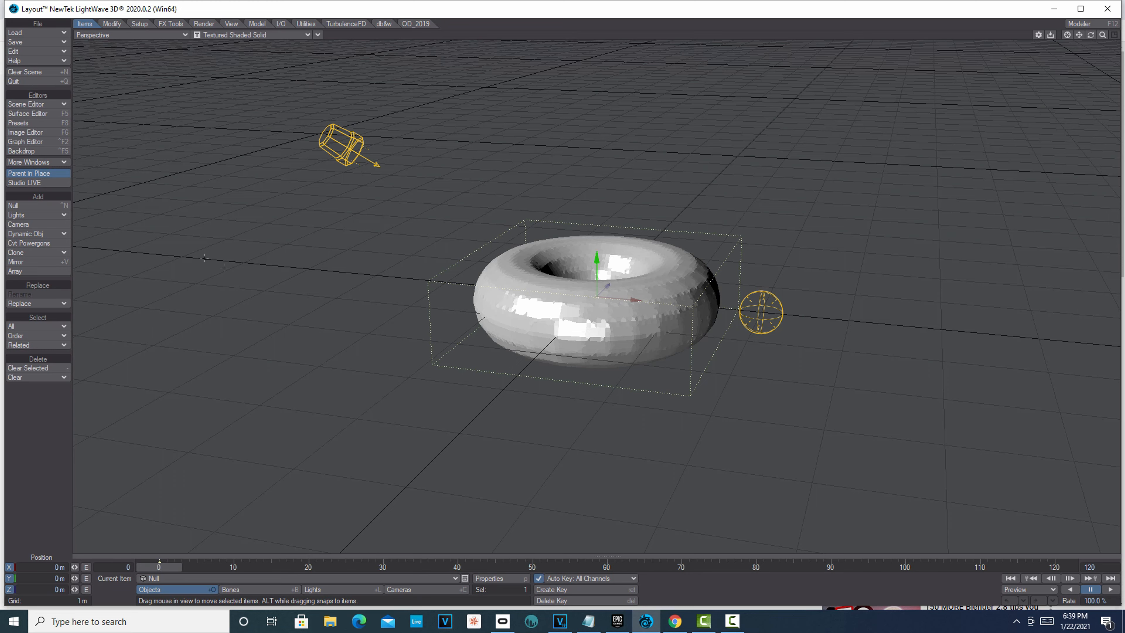
# Set the Transparency of the null's VolumeMesh surface to 100% and close the Surface Editor
pyautogui.click(36, 115)
pyautogui.click(55, 135)
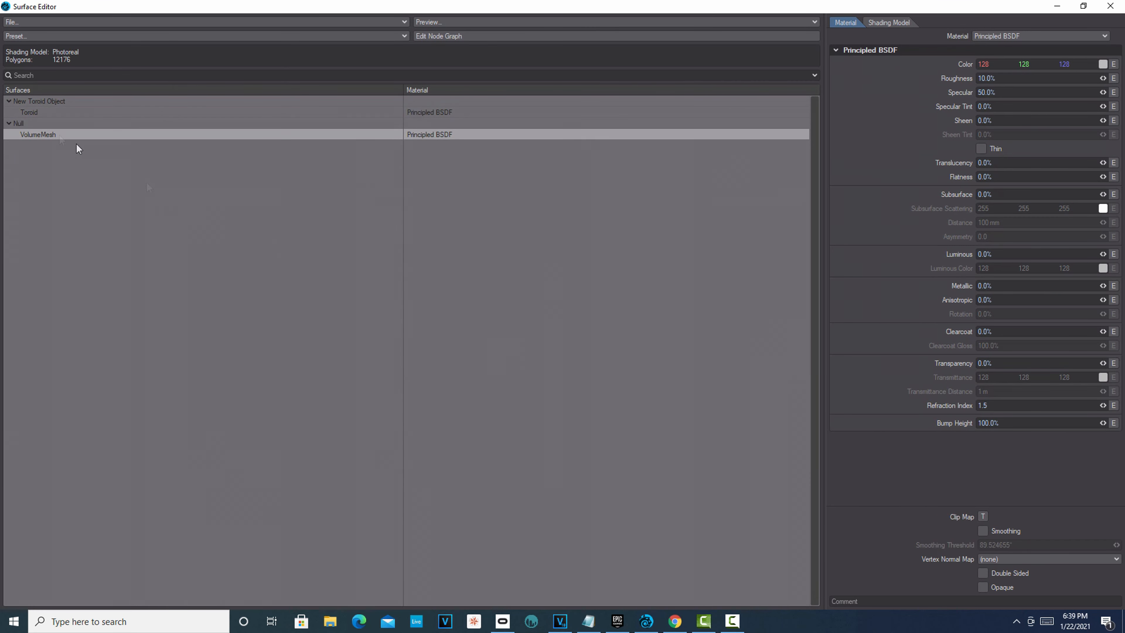
pyautogui.click(929, 367)
pyautogui.write('100')
pyautogui.press('Return')
pyautogui.click(1105, 7)
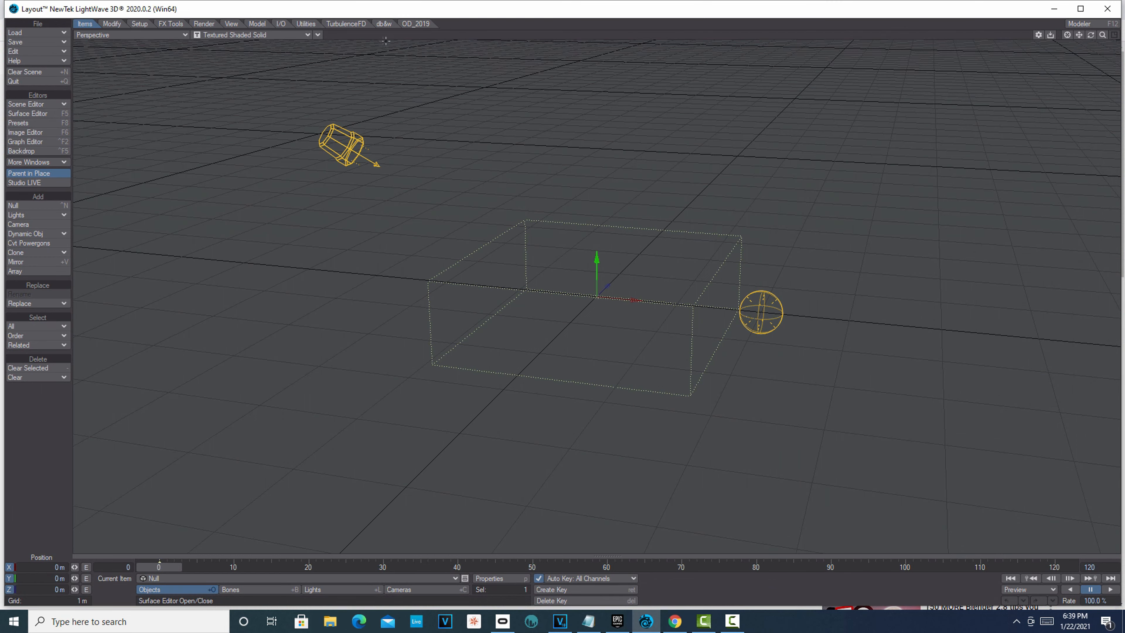
# Match the selected camera to the viewport perspective and look through the current camera
pyautogui.click(317, 34)
pyautogui.moveTo(355, 193)
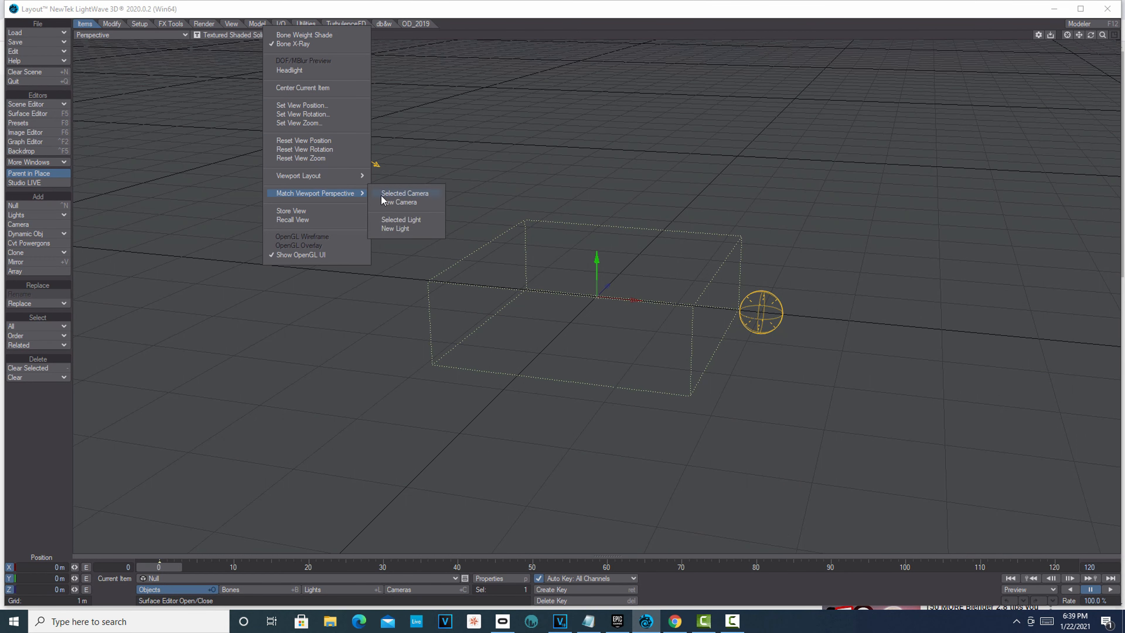
pyautogui.click(392, 191)
pyautogui.click(180, 36)
pyautogui.moveTo(186, 93)
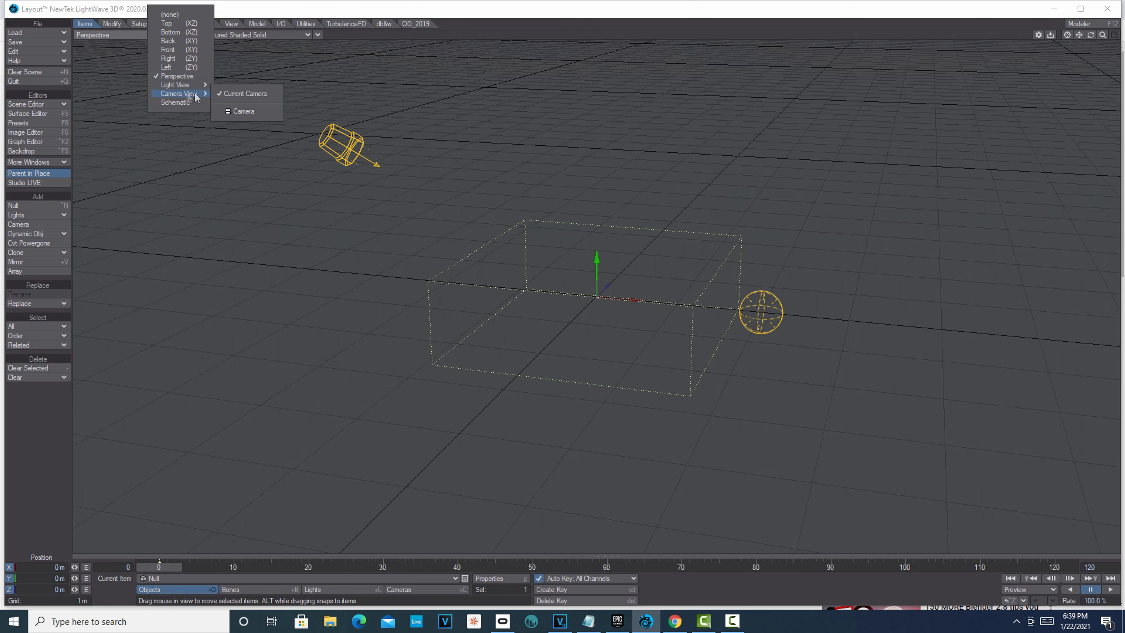
pyautogui.click(237, 93)
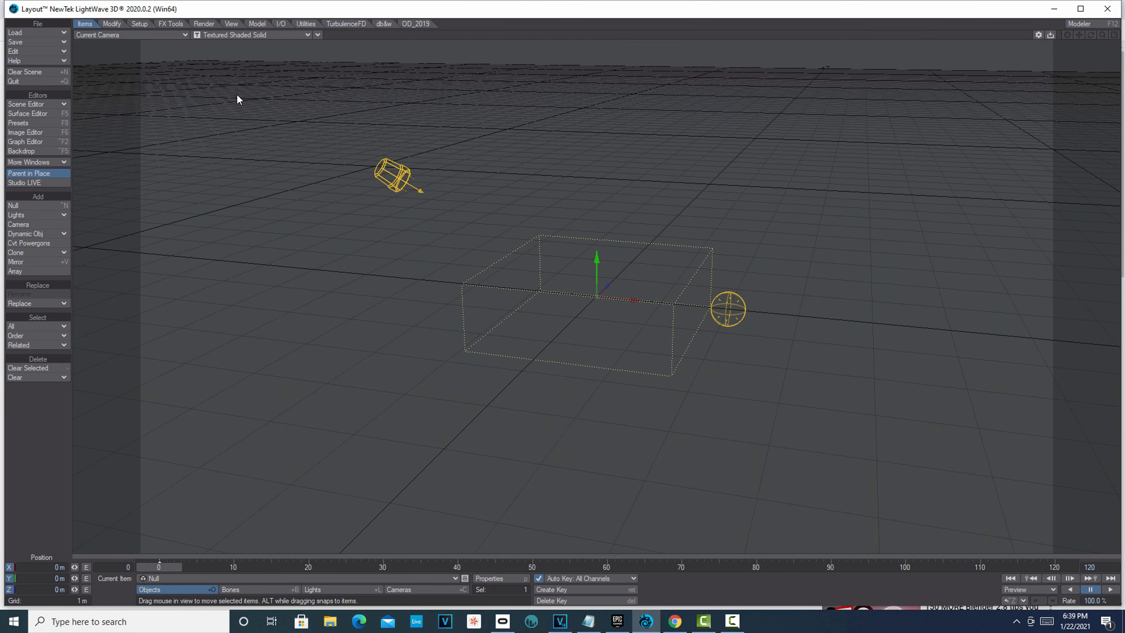
# Turn on VPR rendering in the viewport and show the torus close up in the Perspective view
pyautogui.click(307, 36)
pyautogui.click(271, 88)
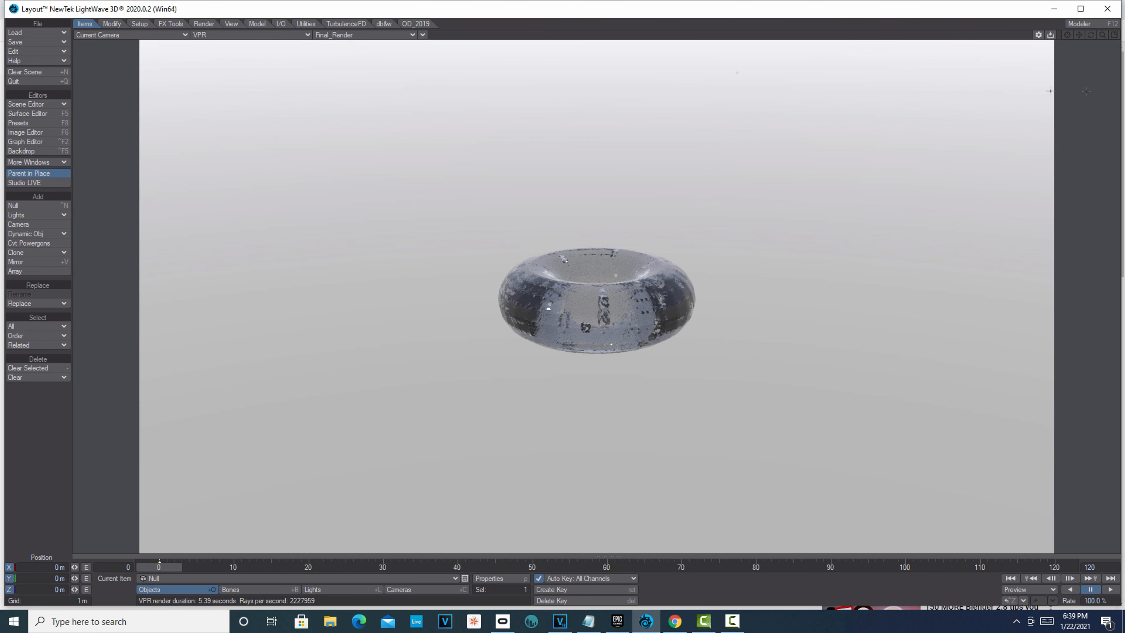
pyautogui.click(181, 35)
pyautogui.click(179, 75)
pyautogui.moveTo(1103, 36); pyautogui.dragTo(1123, 36)
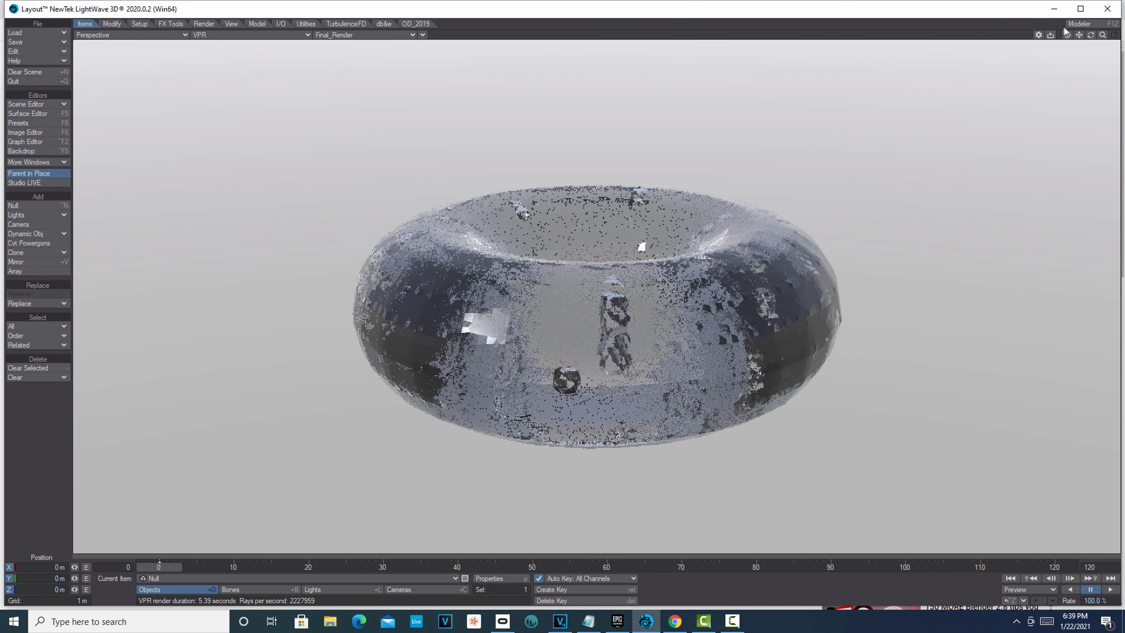
pyautogui.moveTo(1103, 35); pyautogui.dragTo(1092, 42)
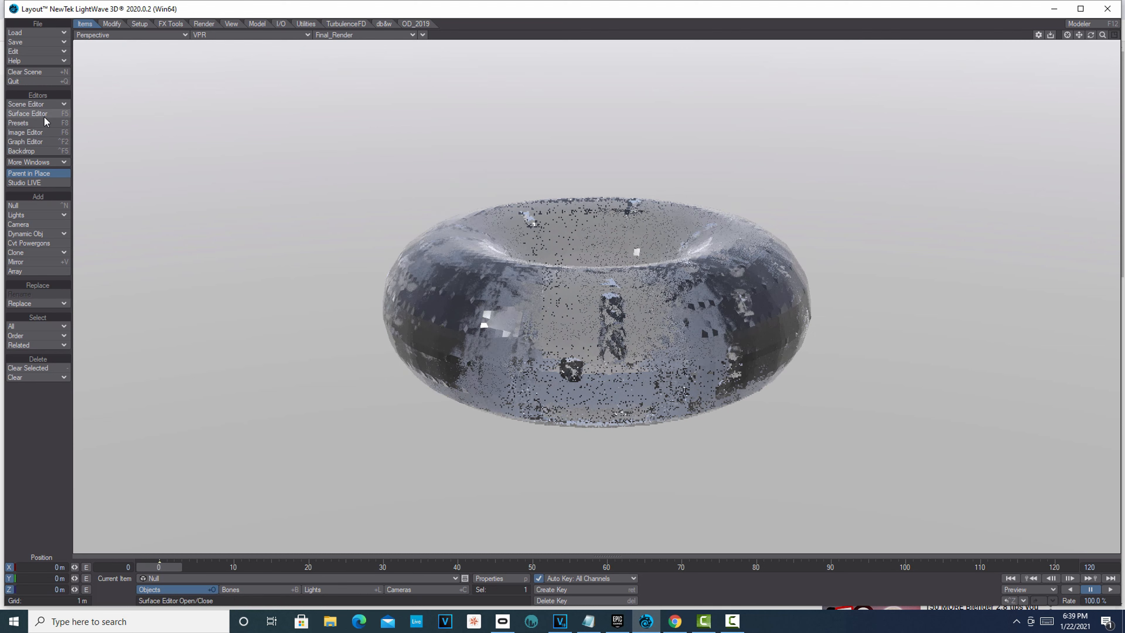
# Set the Mesh To Volume node's Voxel Size to 0.04 in the null's OpenVDB network
pyautogui.click(473, 579)
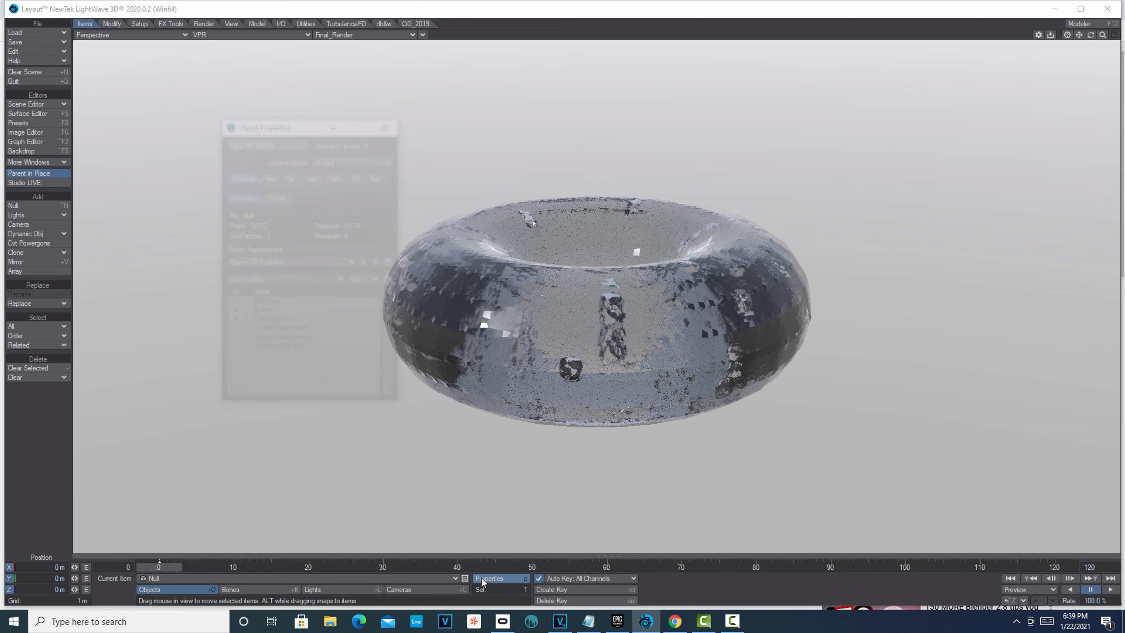
pyautogui.click(378, 263)
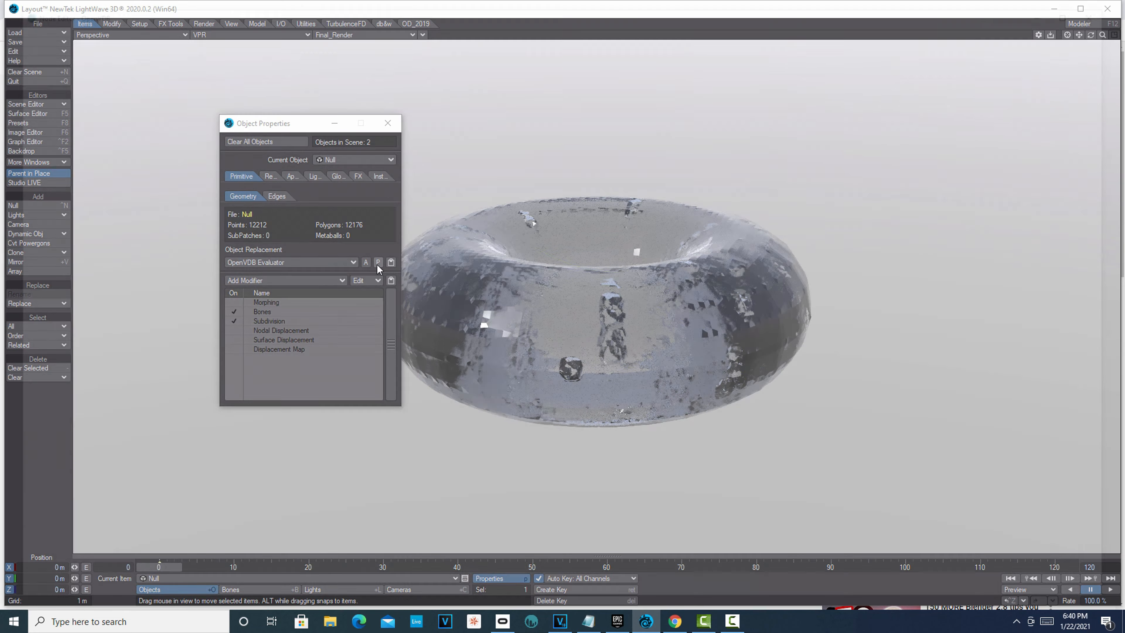
pyautogui.doubleClick(380, 243)
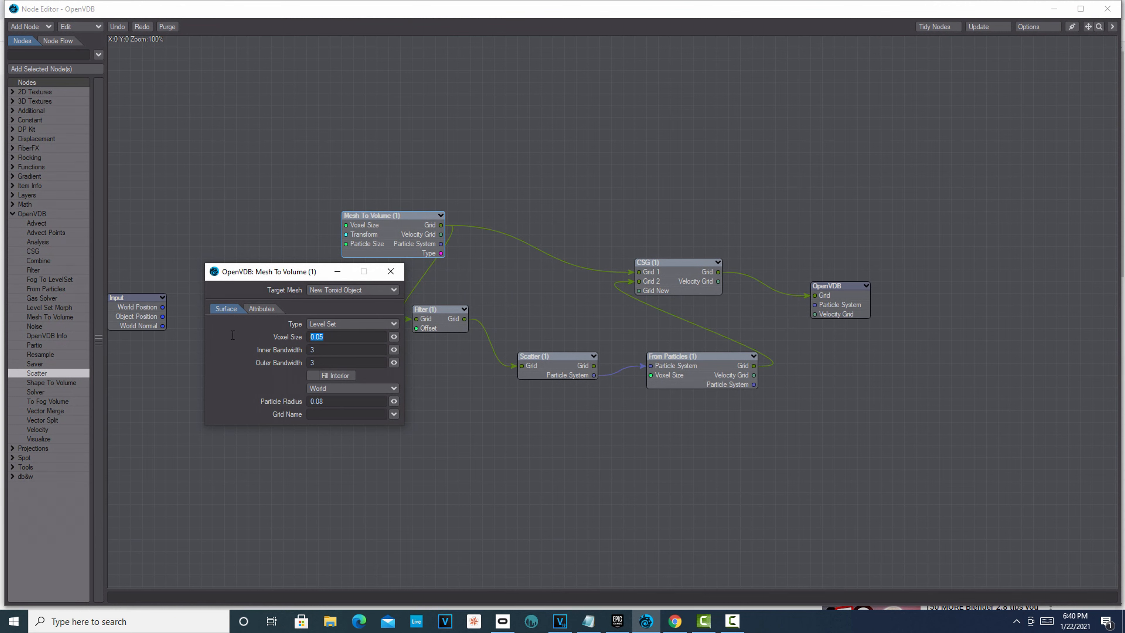
pyautogui.write('.0')
pyautogui.press('Return')
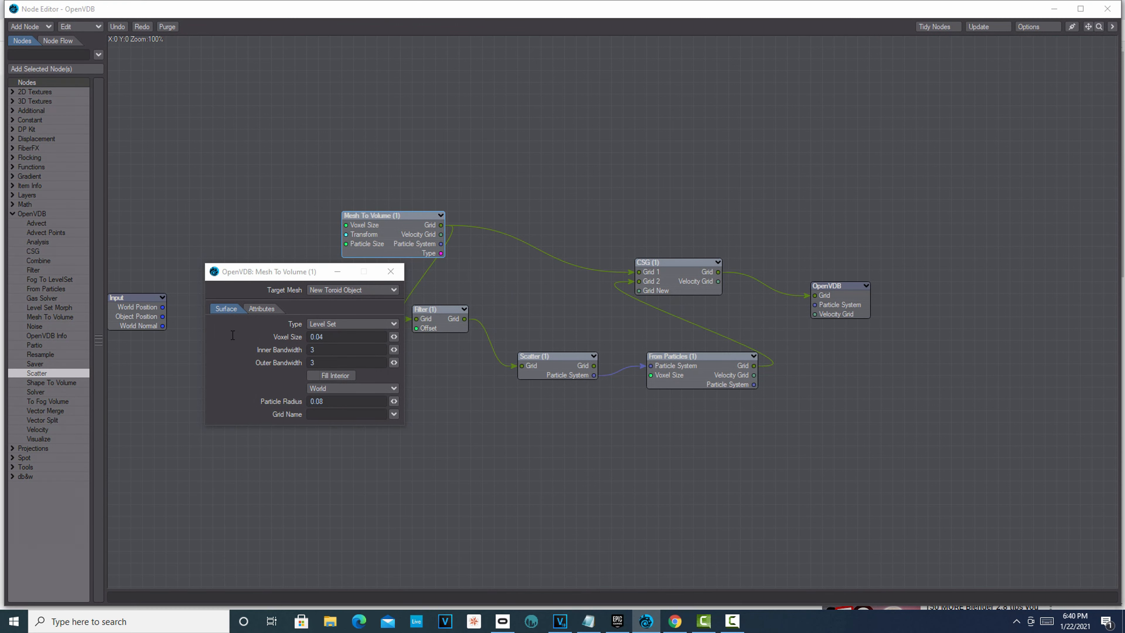
pyautogui.click(1055, 9)
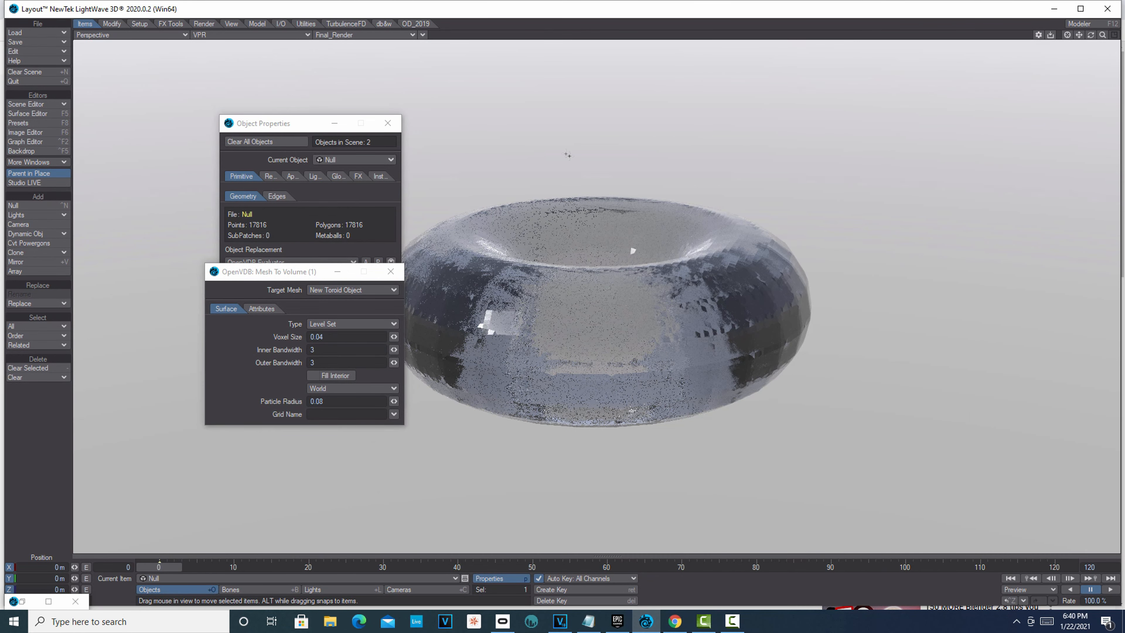
pyautogui.click(390, 272)
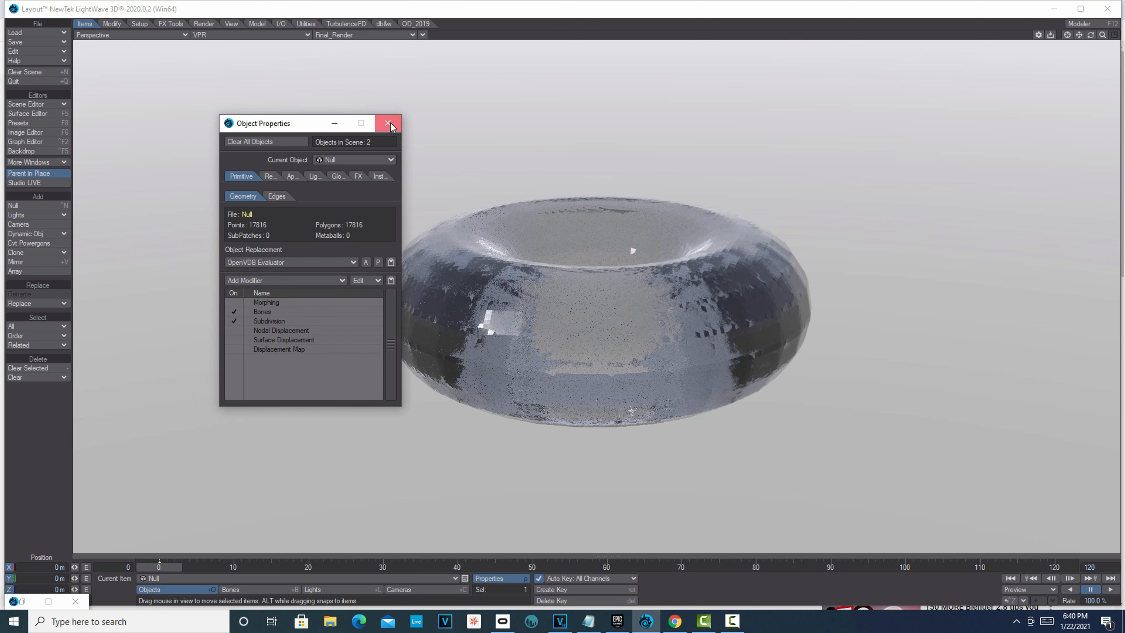
# Close the object properties and rotate the null to a pitch of about 49.80°
pyautogui.click(387, 123)
pyautogui.press('y')
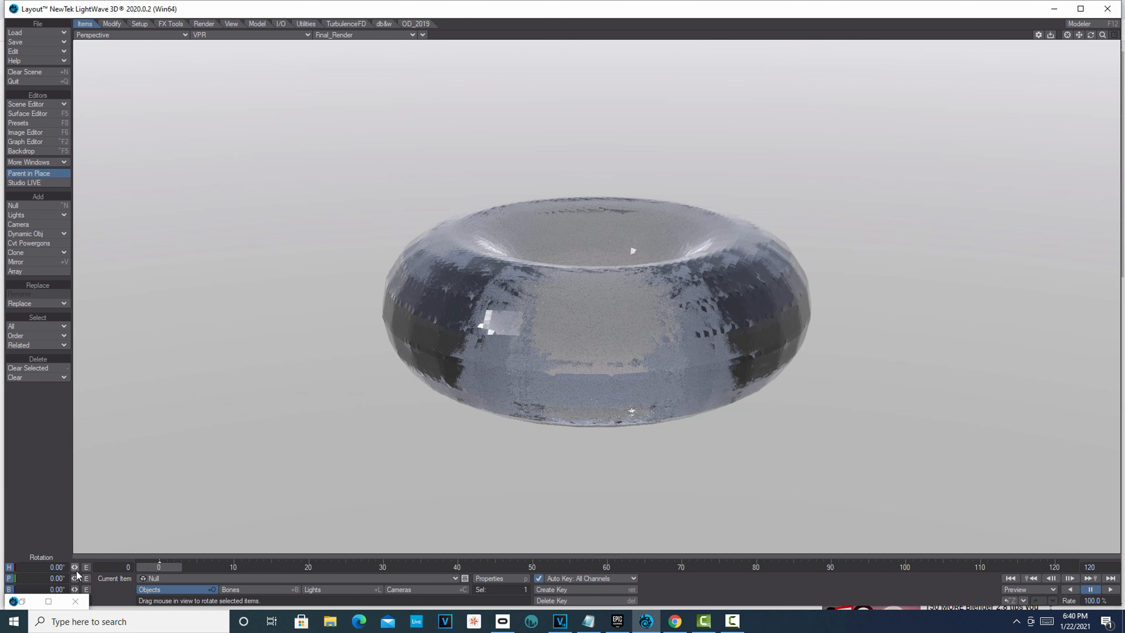
pyautogui.moveTo(75, 578); pyautogui.dragTo(175, 578)
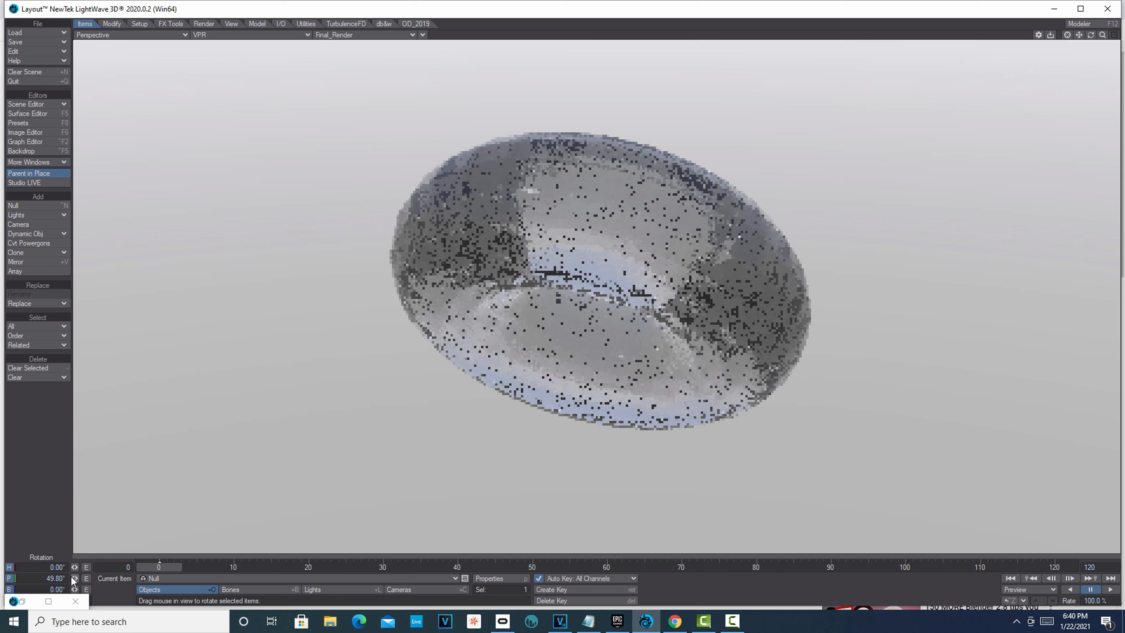
# Open the Scatter node's settings and move the node editor out of the way of the torus render
pyautogui.click(489, 578)
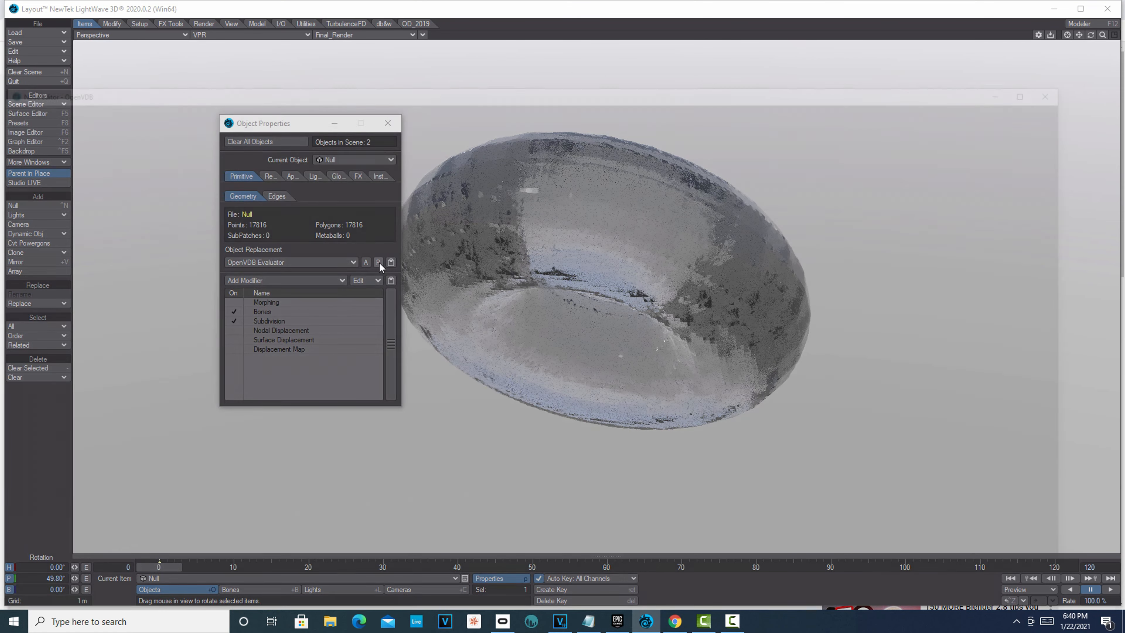
pyautogui.click(378, 262)
pyautogui.doubleClick(557, 371)
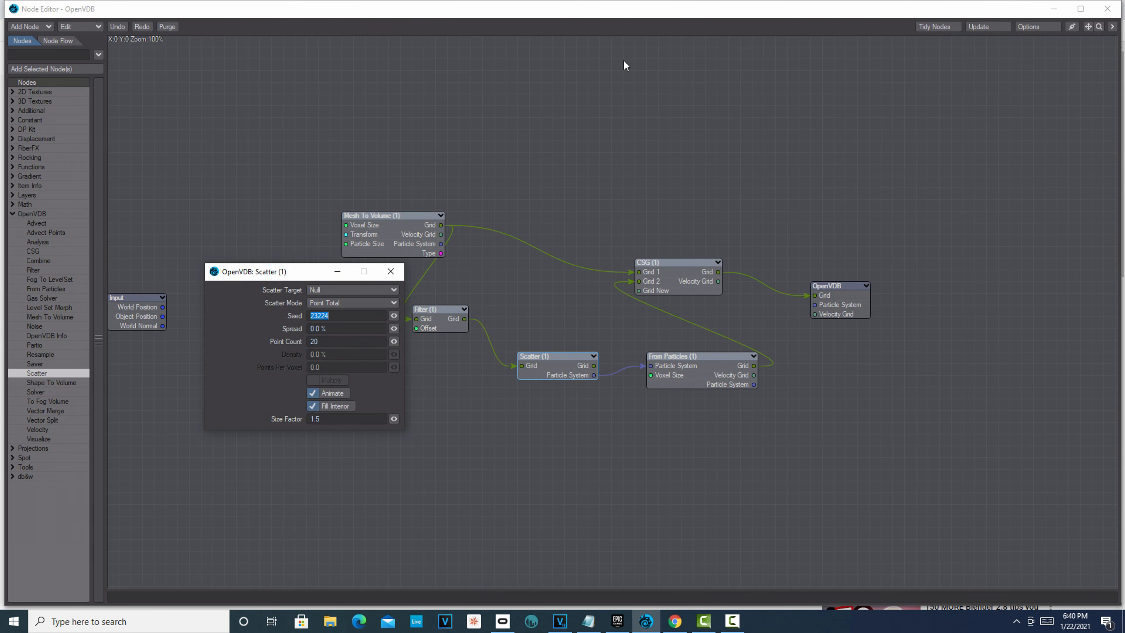
pyautogui.moveTo(636, 13)
pyautogui.mouseDown()
pyautogui.moveTo(494, 239)
pyautogui.moveTo(483, 439)
pyautogui.moveTo(468, 489)
pyautogui.mouseUp()
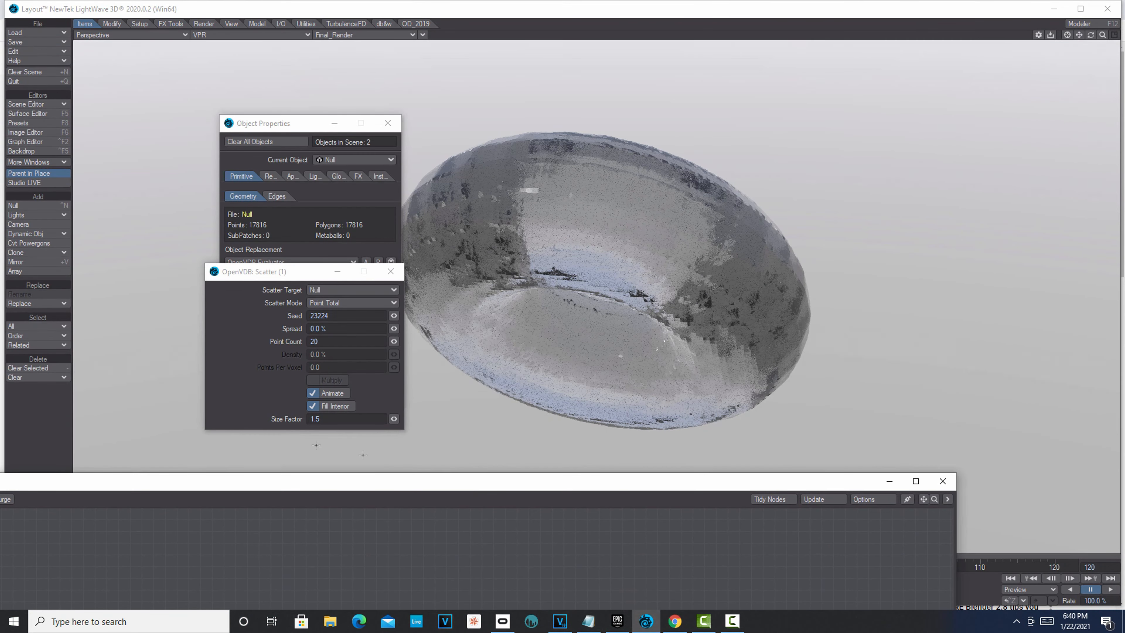
# Try Size Factor values of 1.6, 1.7 and 1.8 on the Scatter node
pyautogui.click(331, 420)
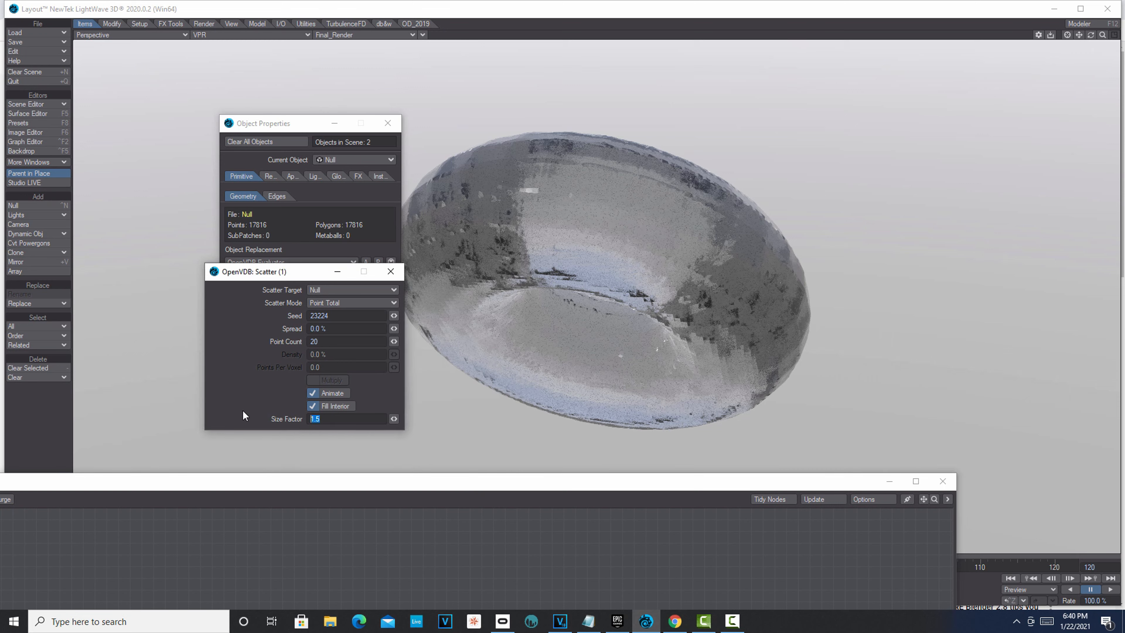
pyautogui.write('1.6')
pyautogui.press('Return')
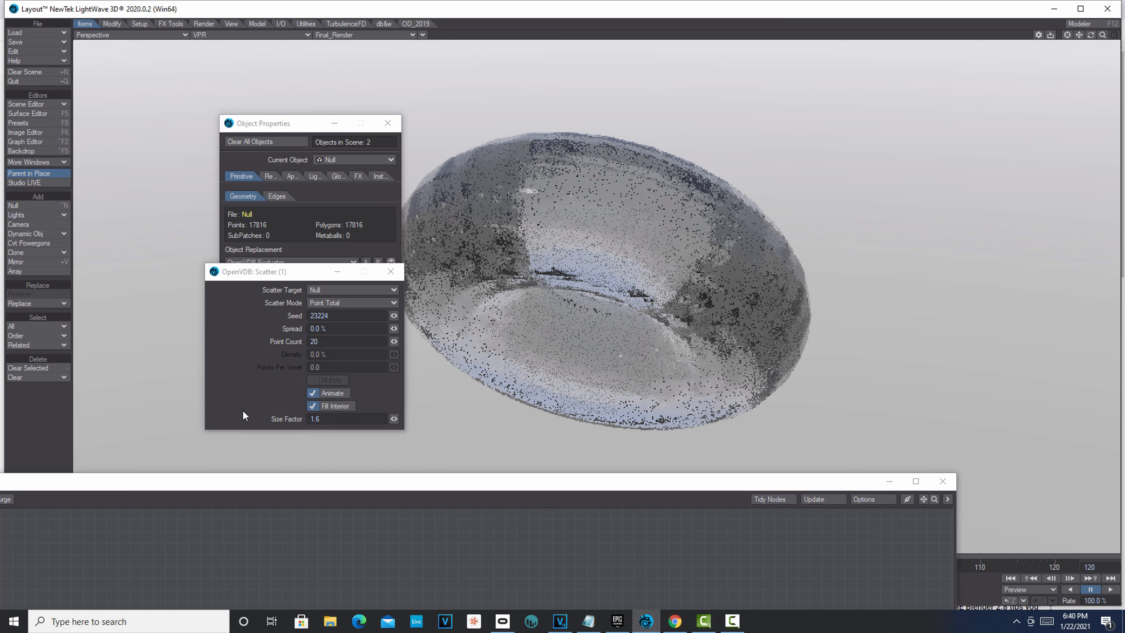
pyautogui.click(334, 419)
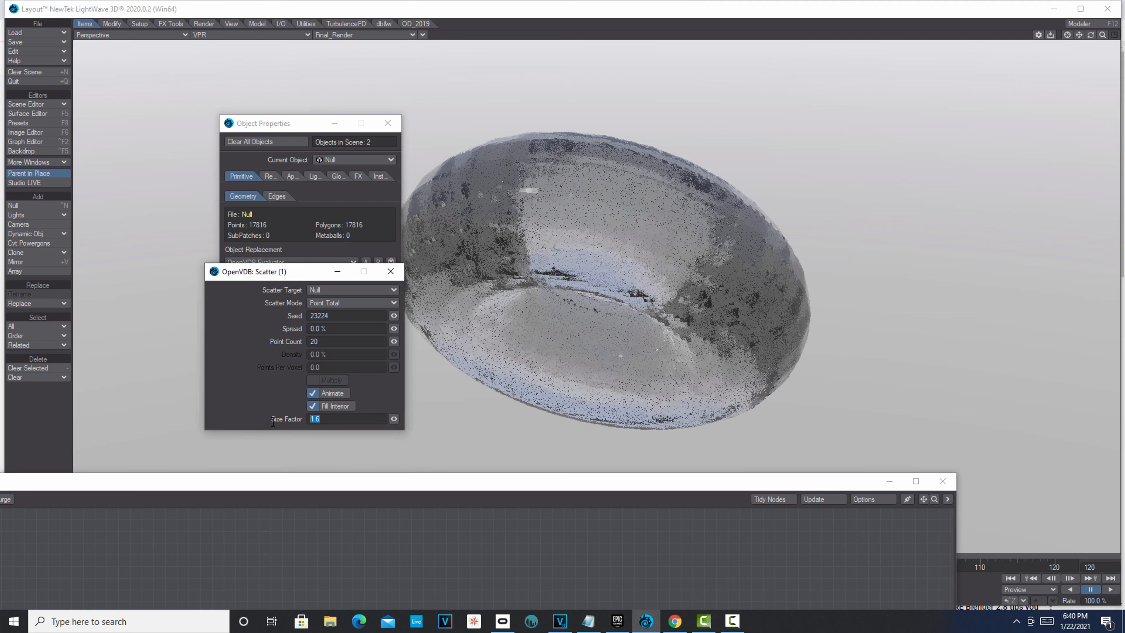
pyautogui.write('1.7')
pyautogui.press('Return')
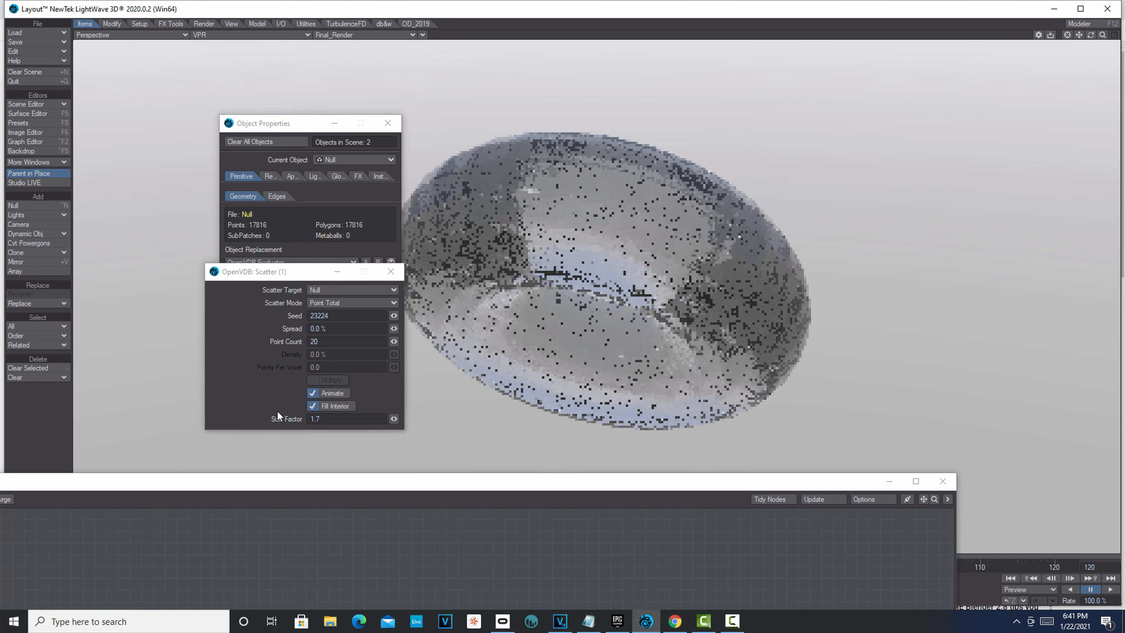
pyautogui.click(322, 420)
pyautogui.doubleClick(321, 419)
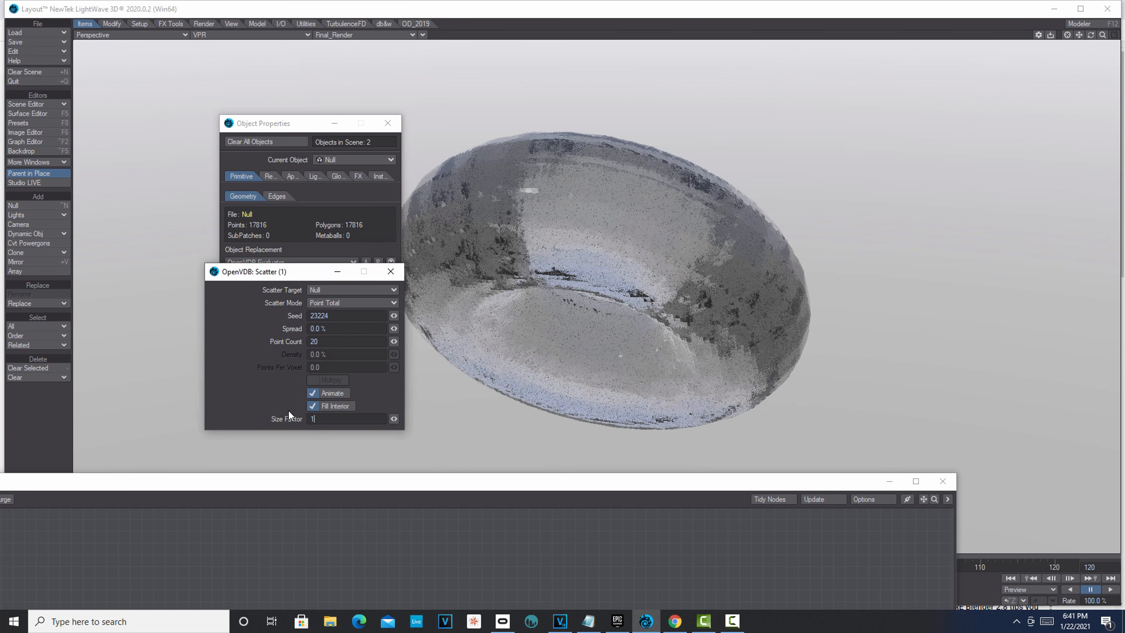
pyautogui.write('1.8')
pyautogui.press('Return')
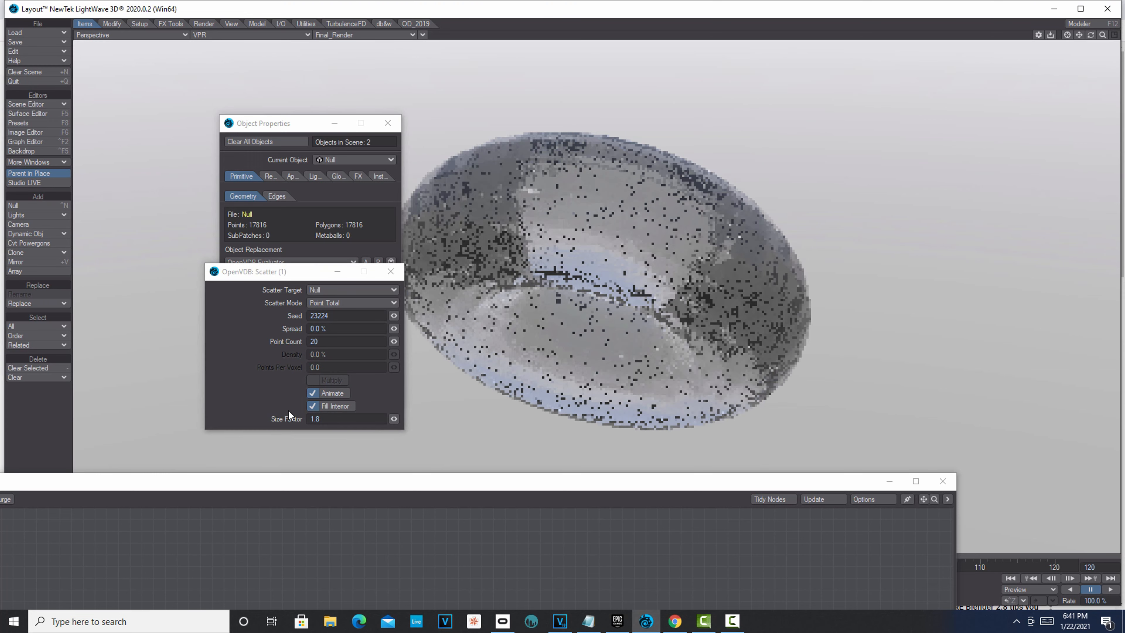
# Set the Scatter node's Size Factor to 2.0
pyautogui.doubleClick(314, 420)
pyautogui.write('2.0')
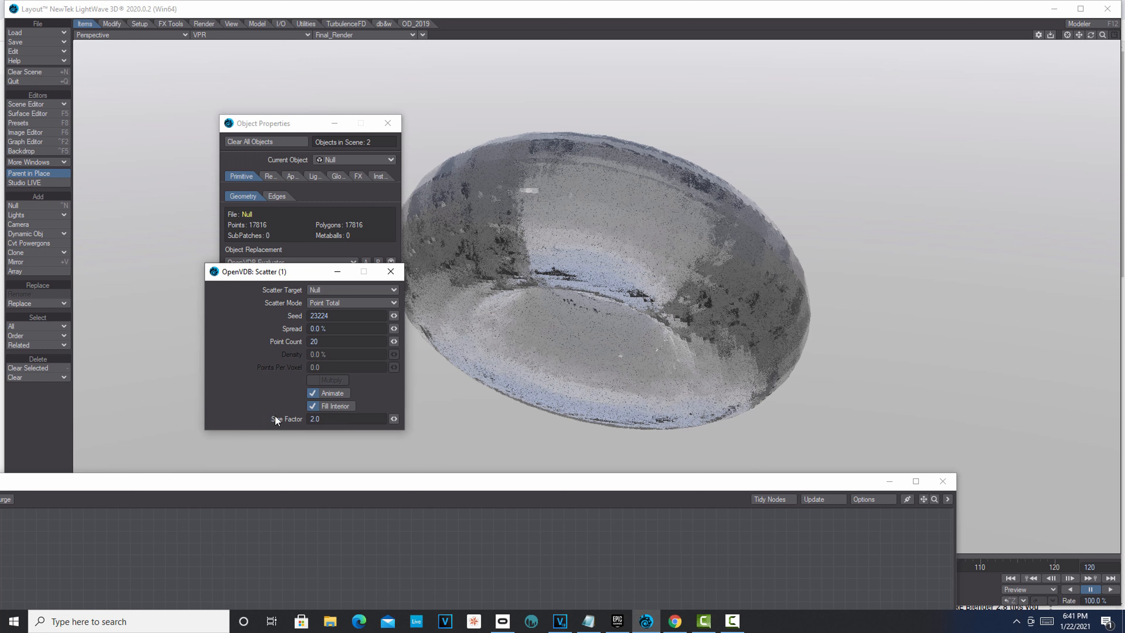
pyautogui.press('Return')
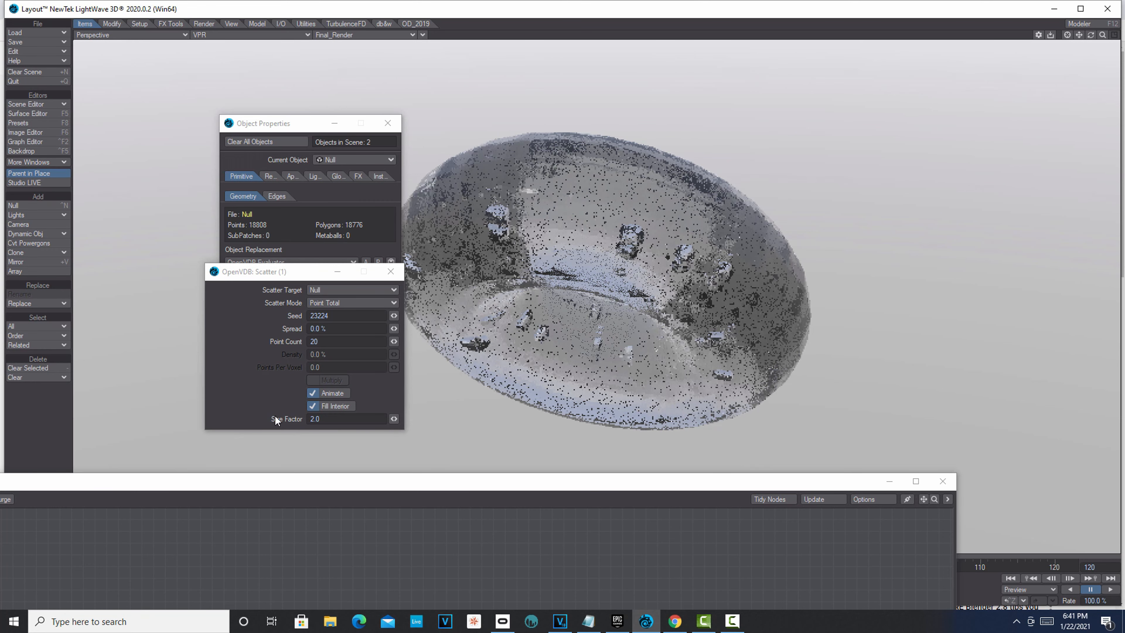